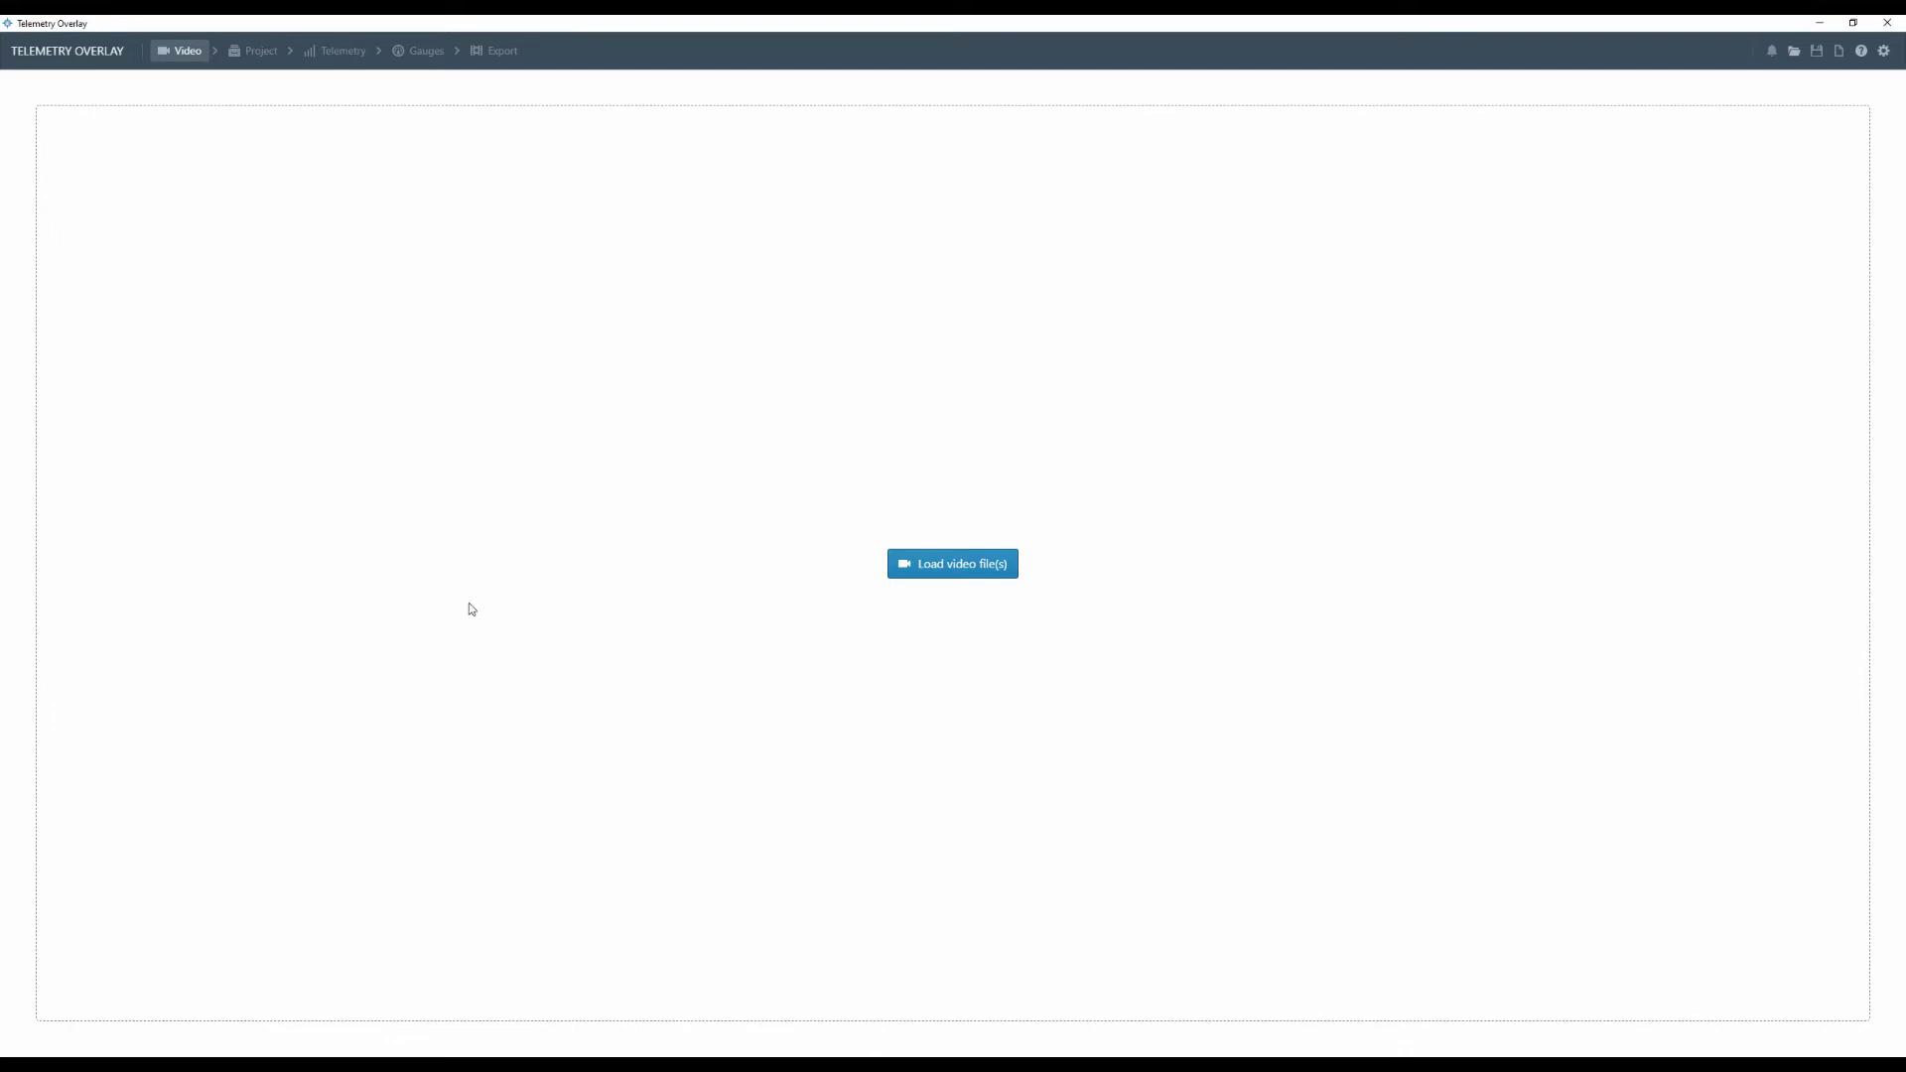
# - Drag GH010027 from the TimeWarp folder onto Telemetry Overlay's Load video file(s) area
pyautogui.click(456, 1064)
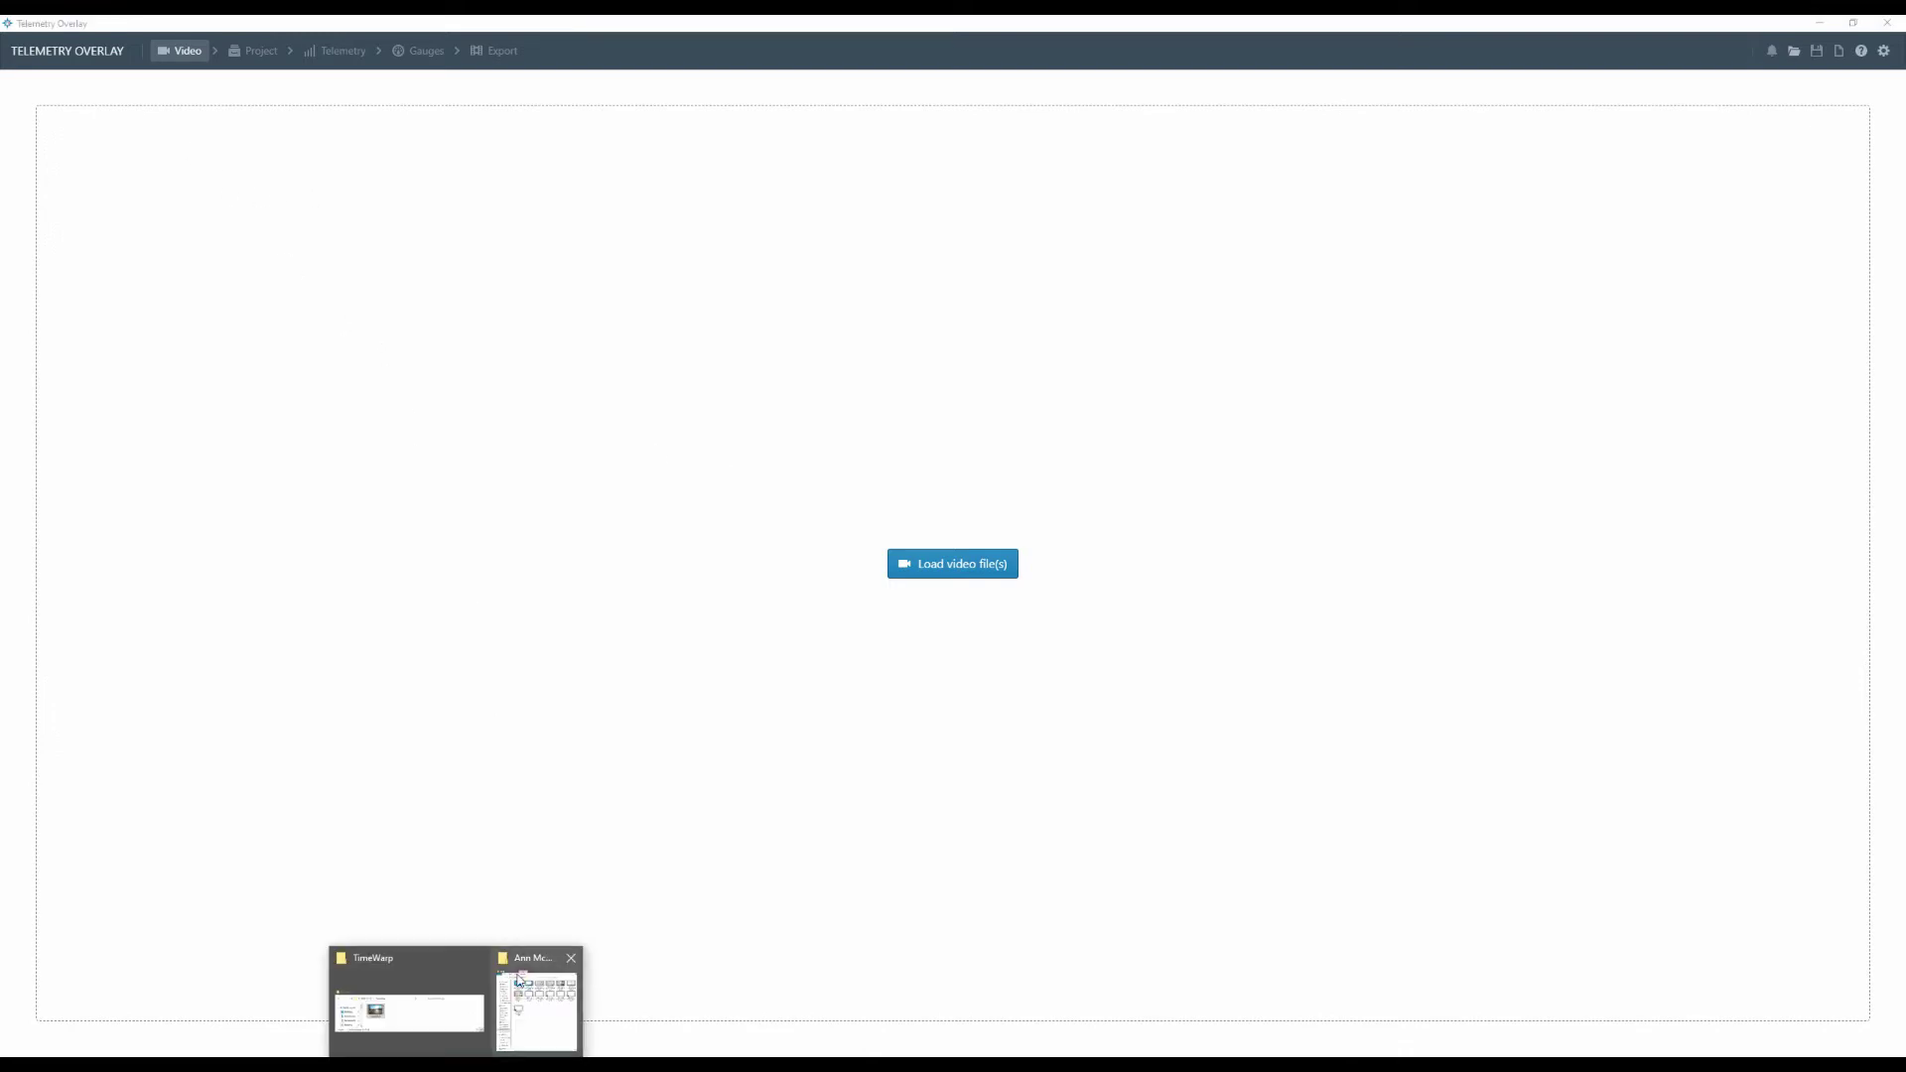
pyautogui.click(412, 984)
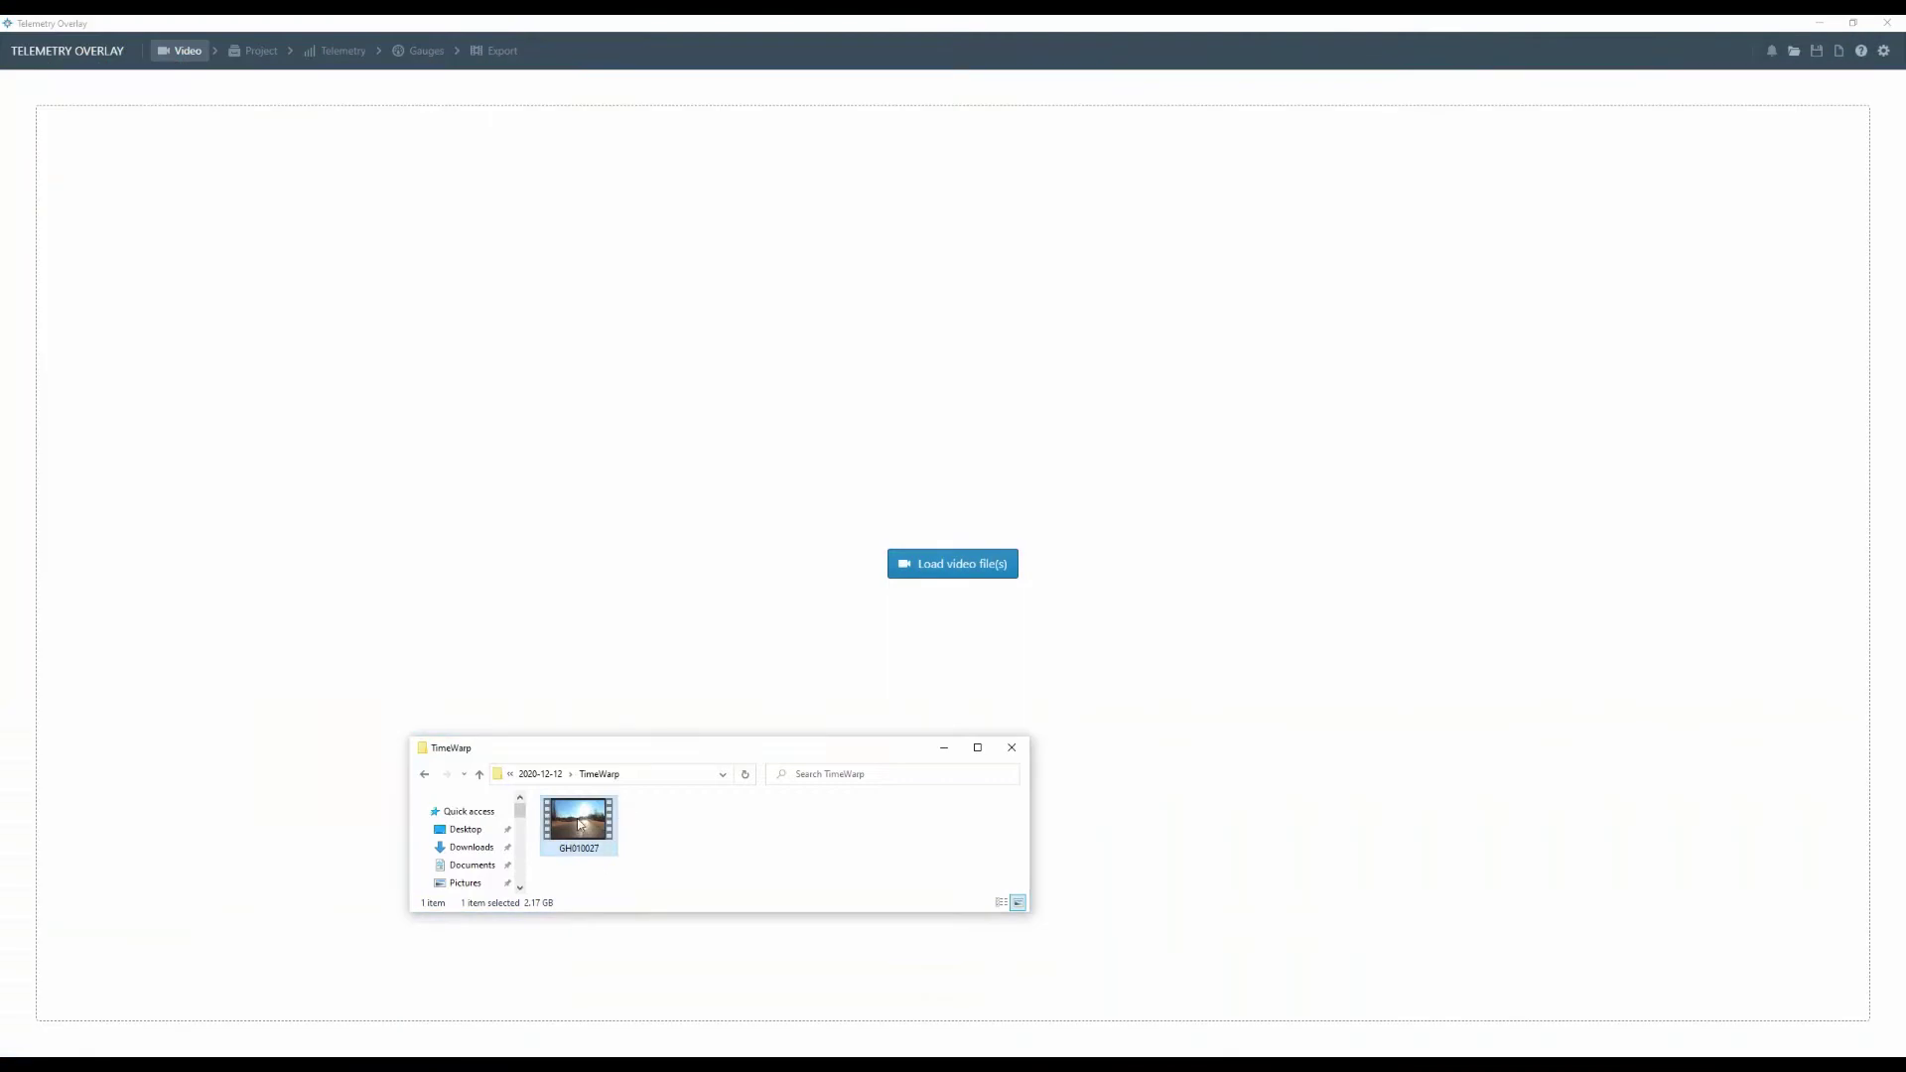
pyautogui.moveTo(581, 825); pyautogui.dragTo(850, 490)
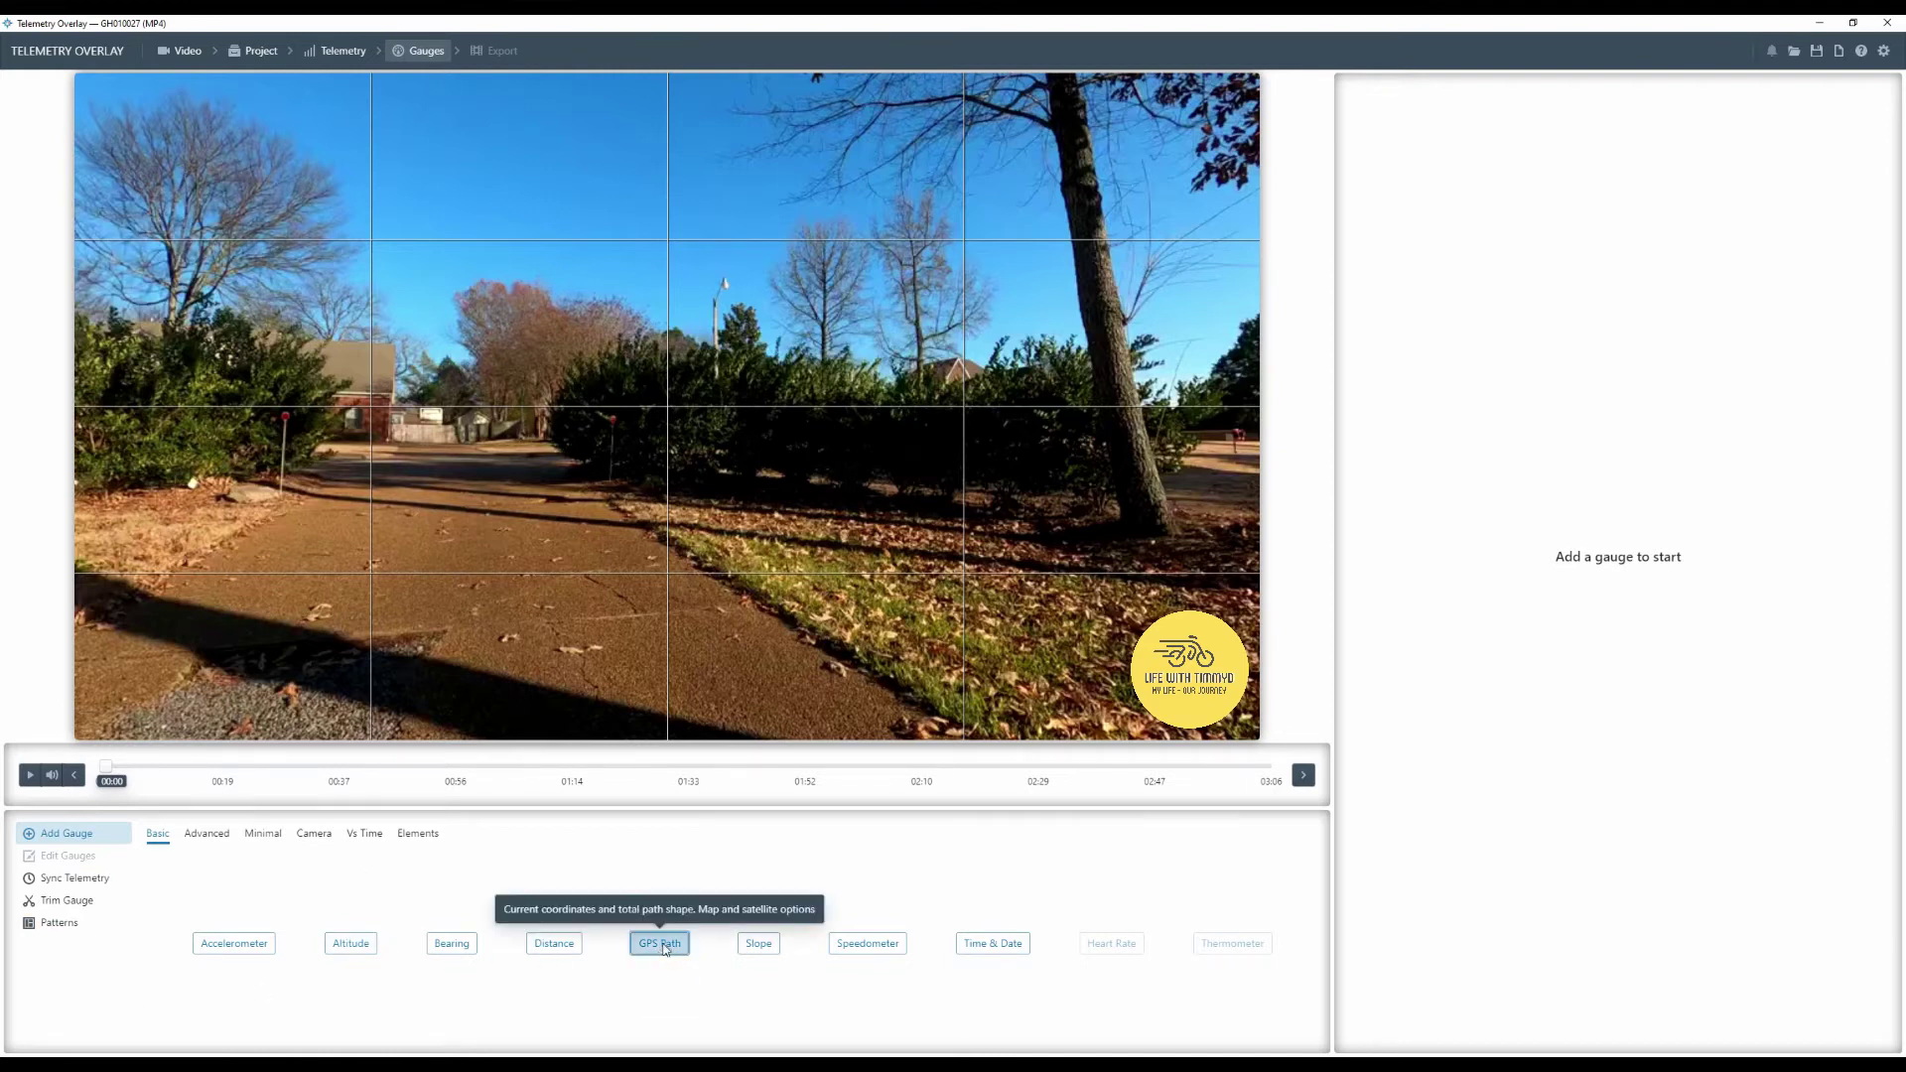
# - Add a GPS Path gauge to the optimized video
pyautogui.click(665, 947)
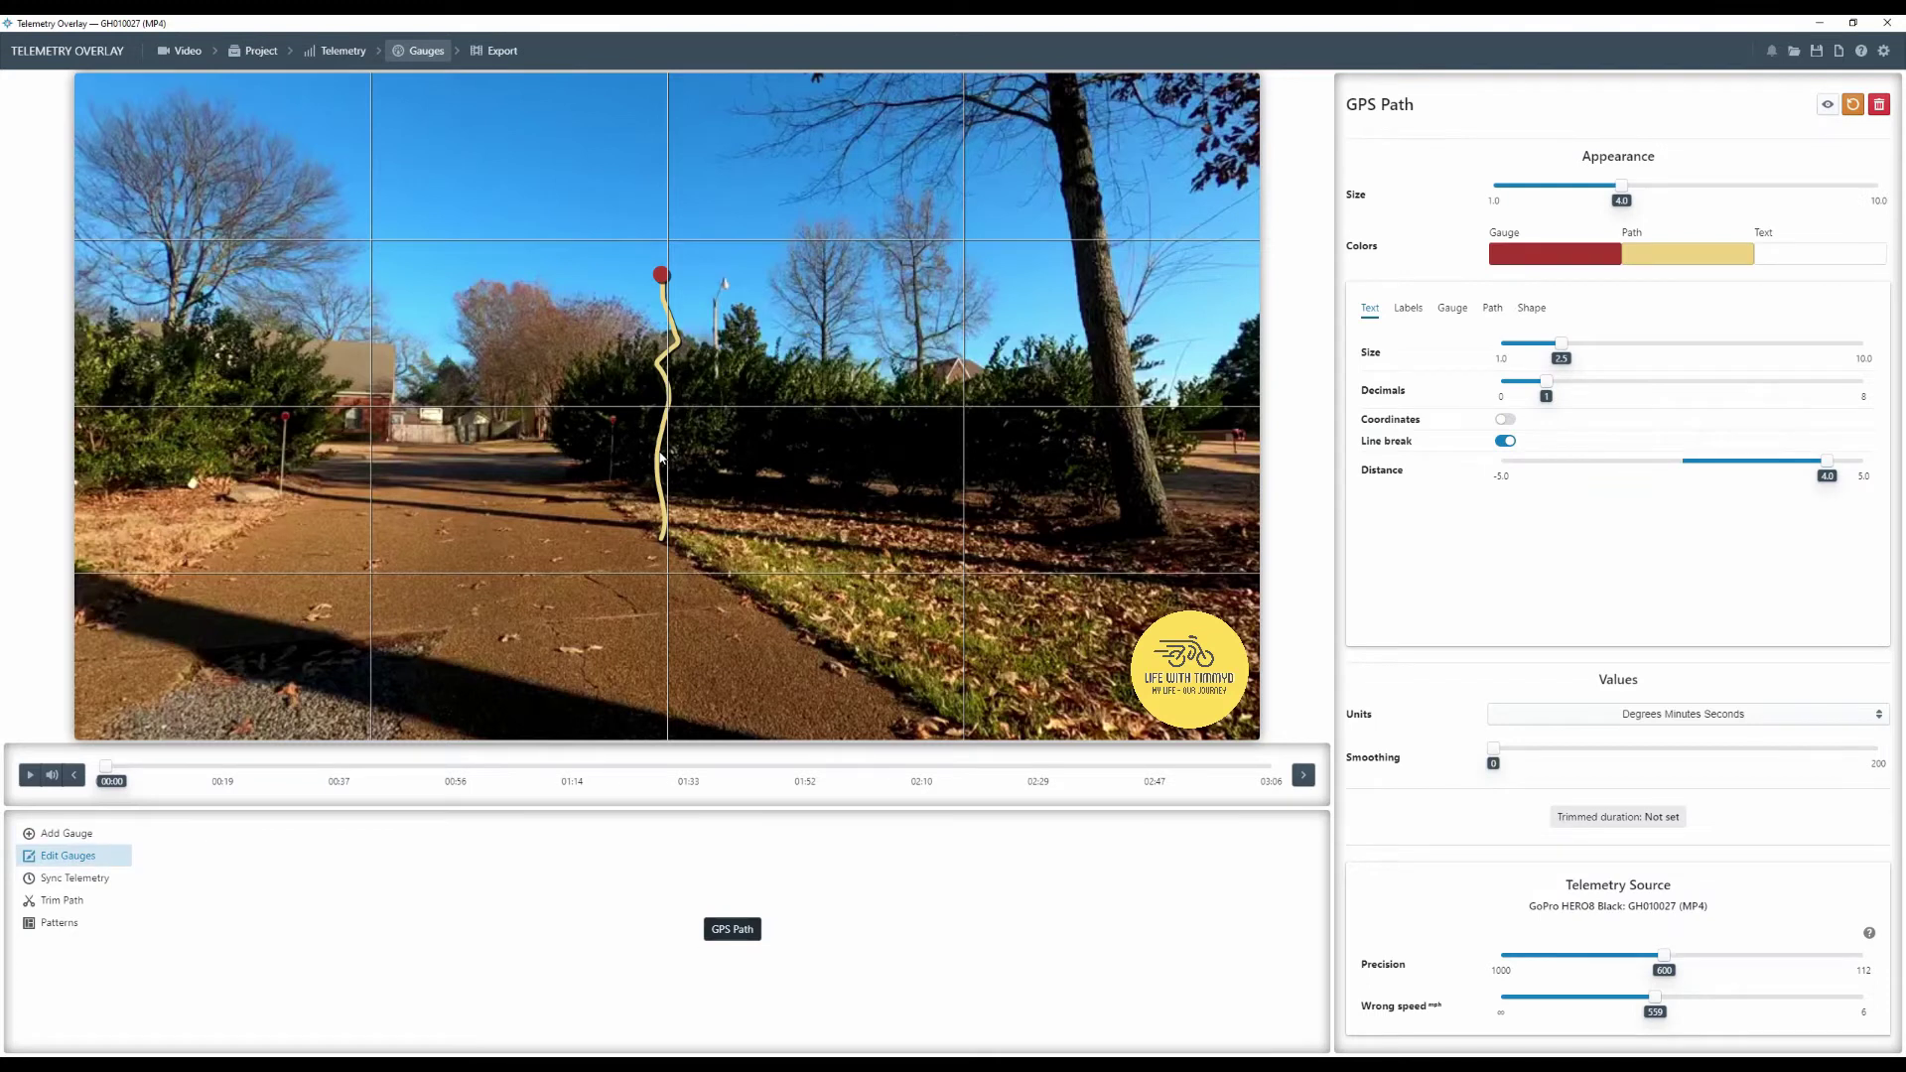
# - Give the GPS Path gauge a square Hybrid satellite map and place it top-left
pyautogui.moveTo(662, 458); pyautogui.dragTo(290, 327)
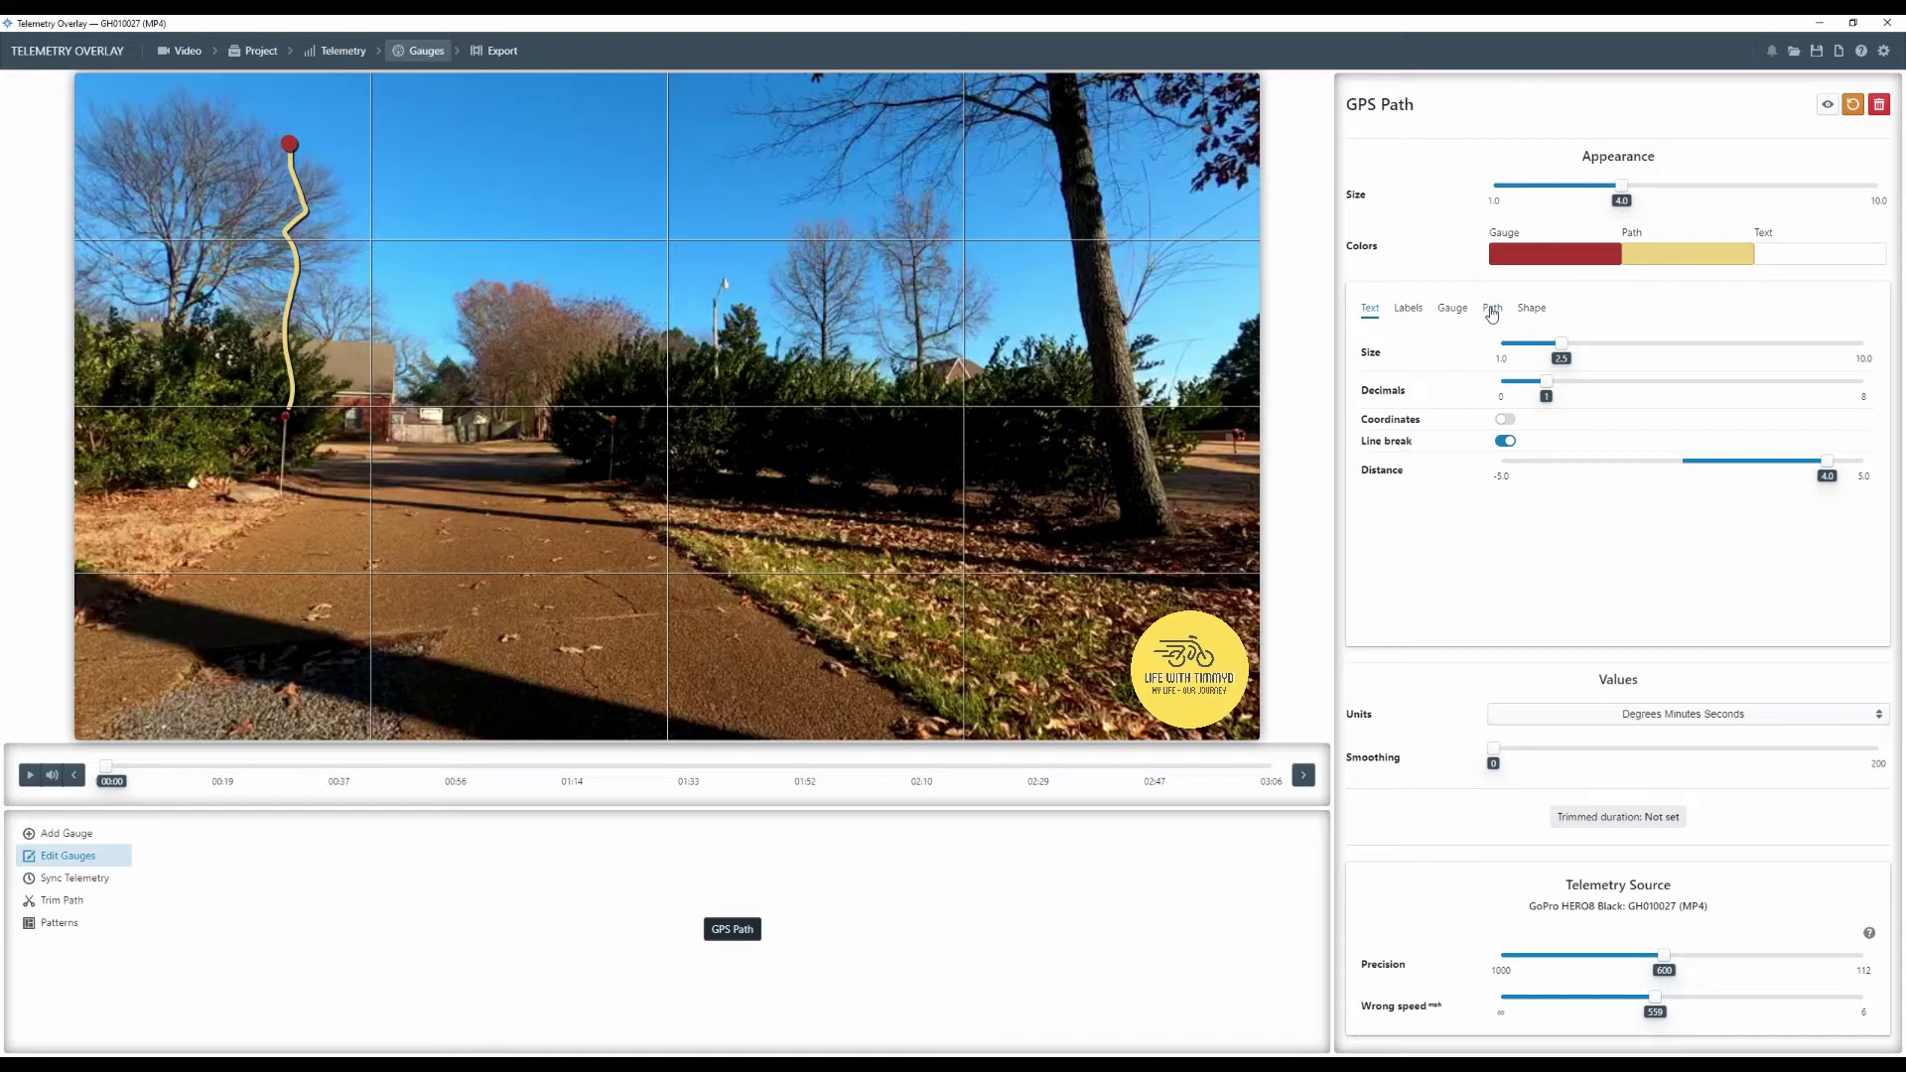
pyautogui.click(1490, 311)
pyautogui.click(1529, 310)
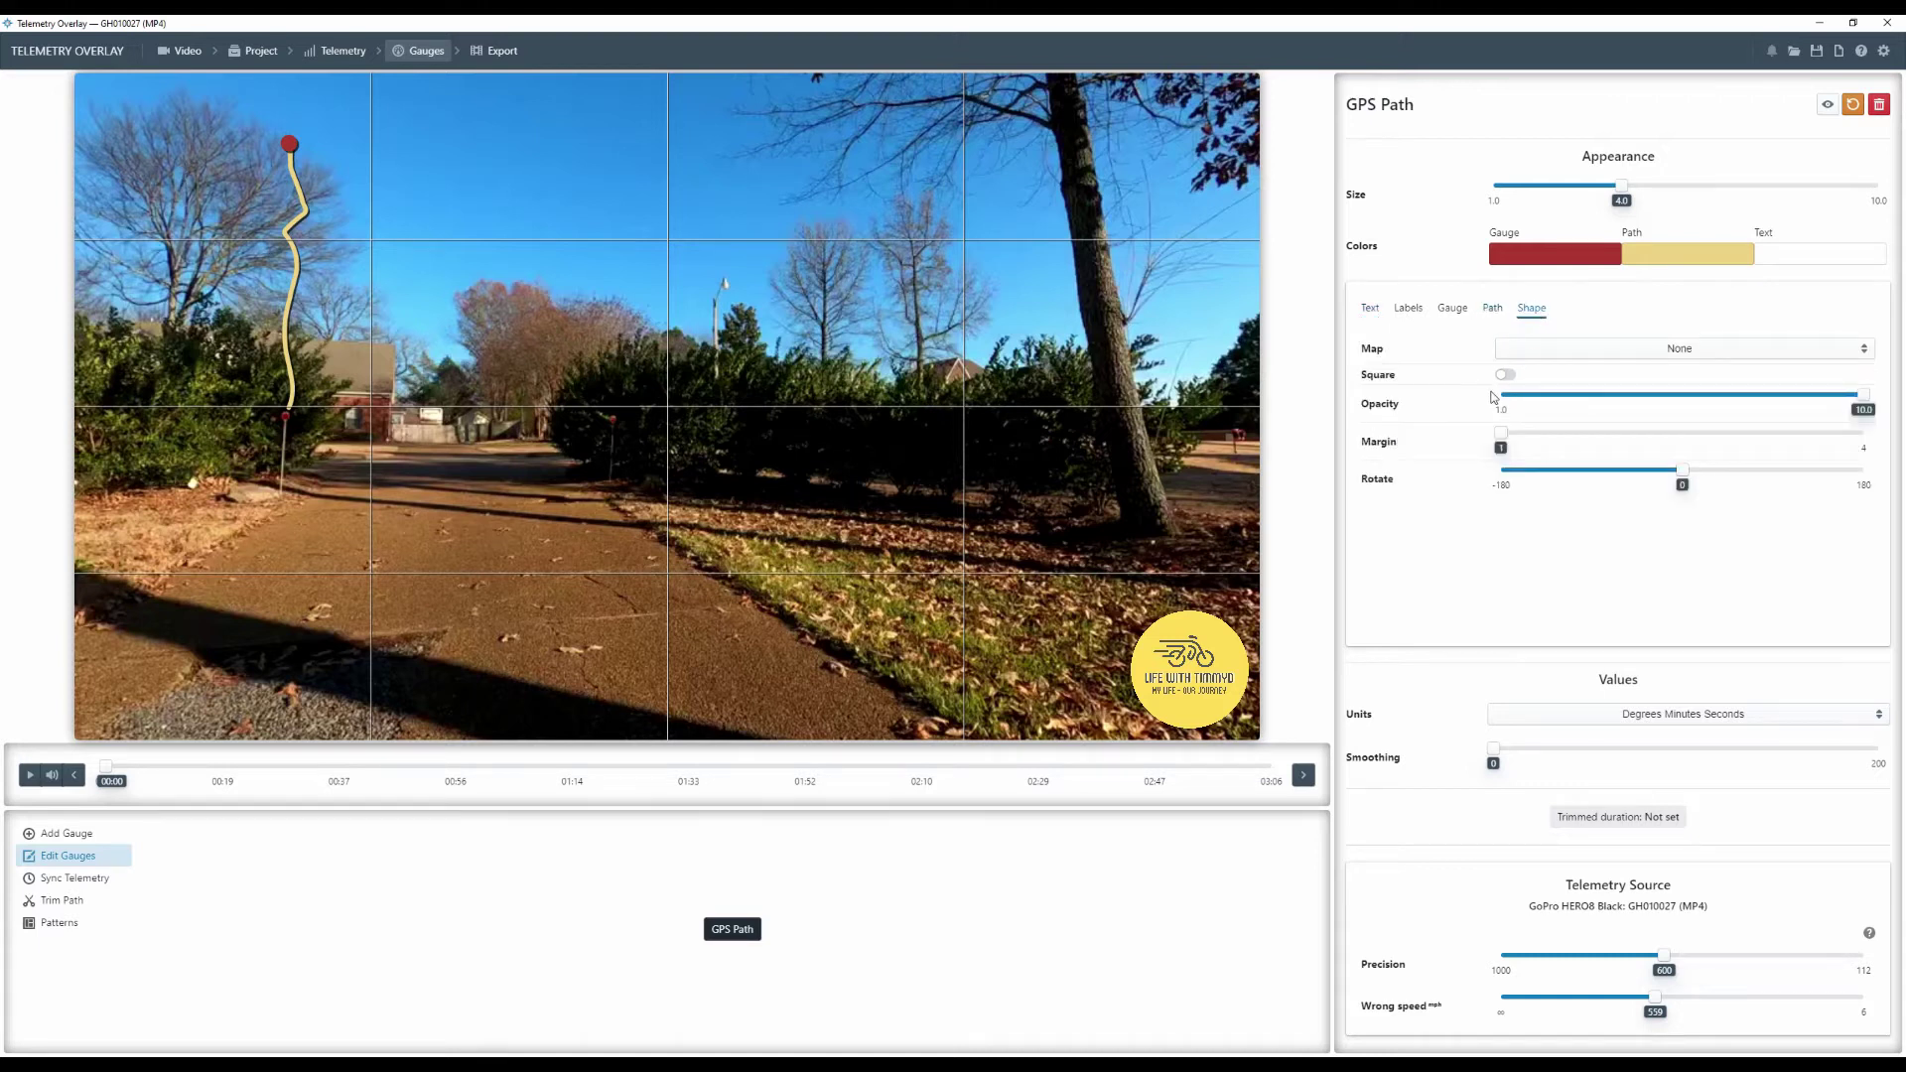
pyautogui.click(1556, 352)
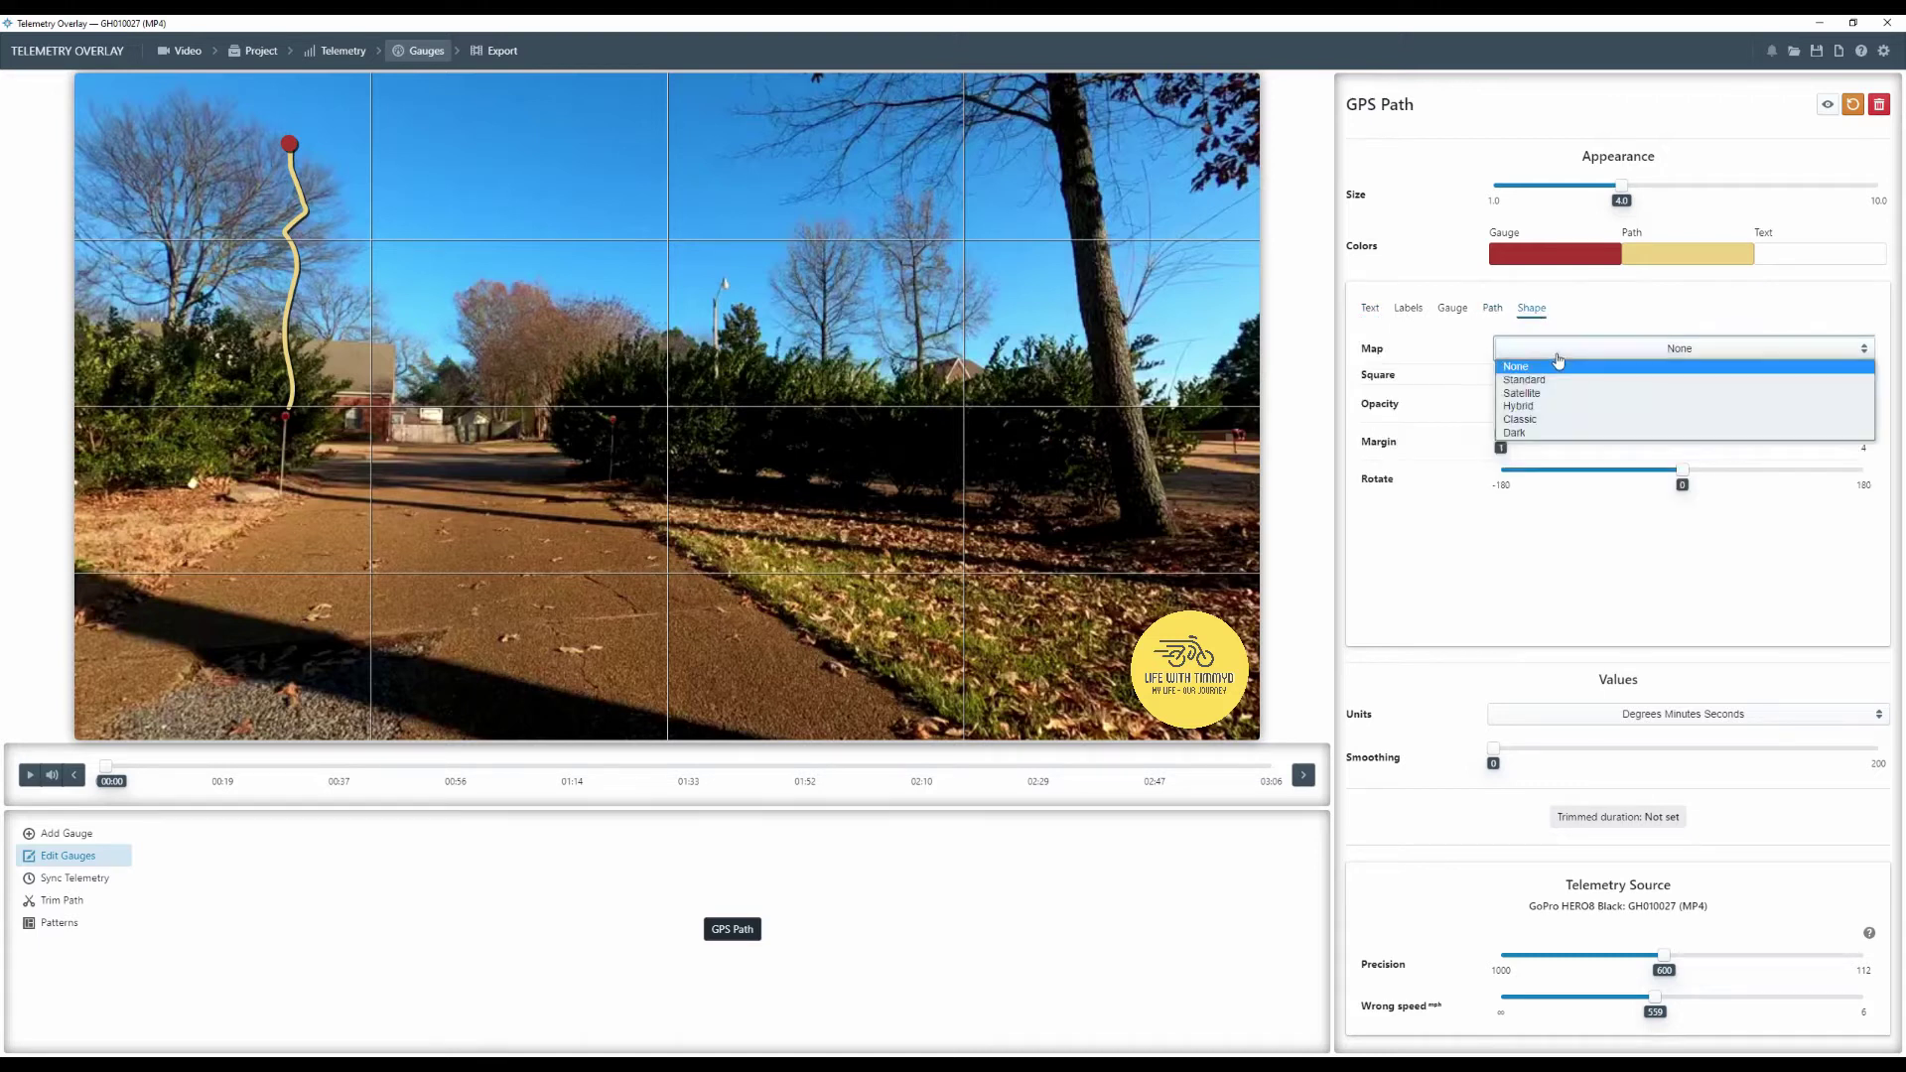
pyautogui.click(1536, 407)
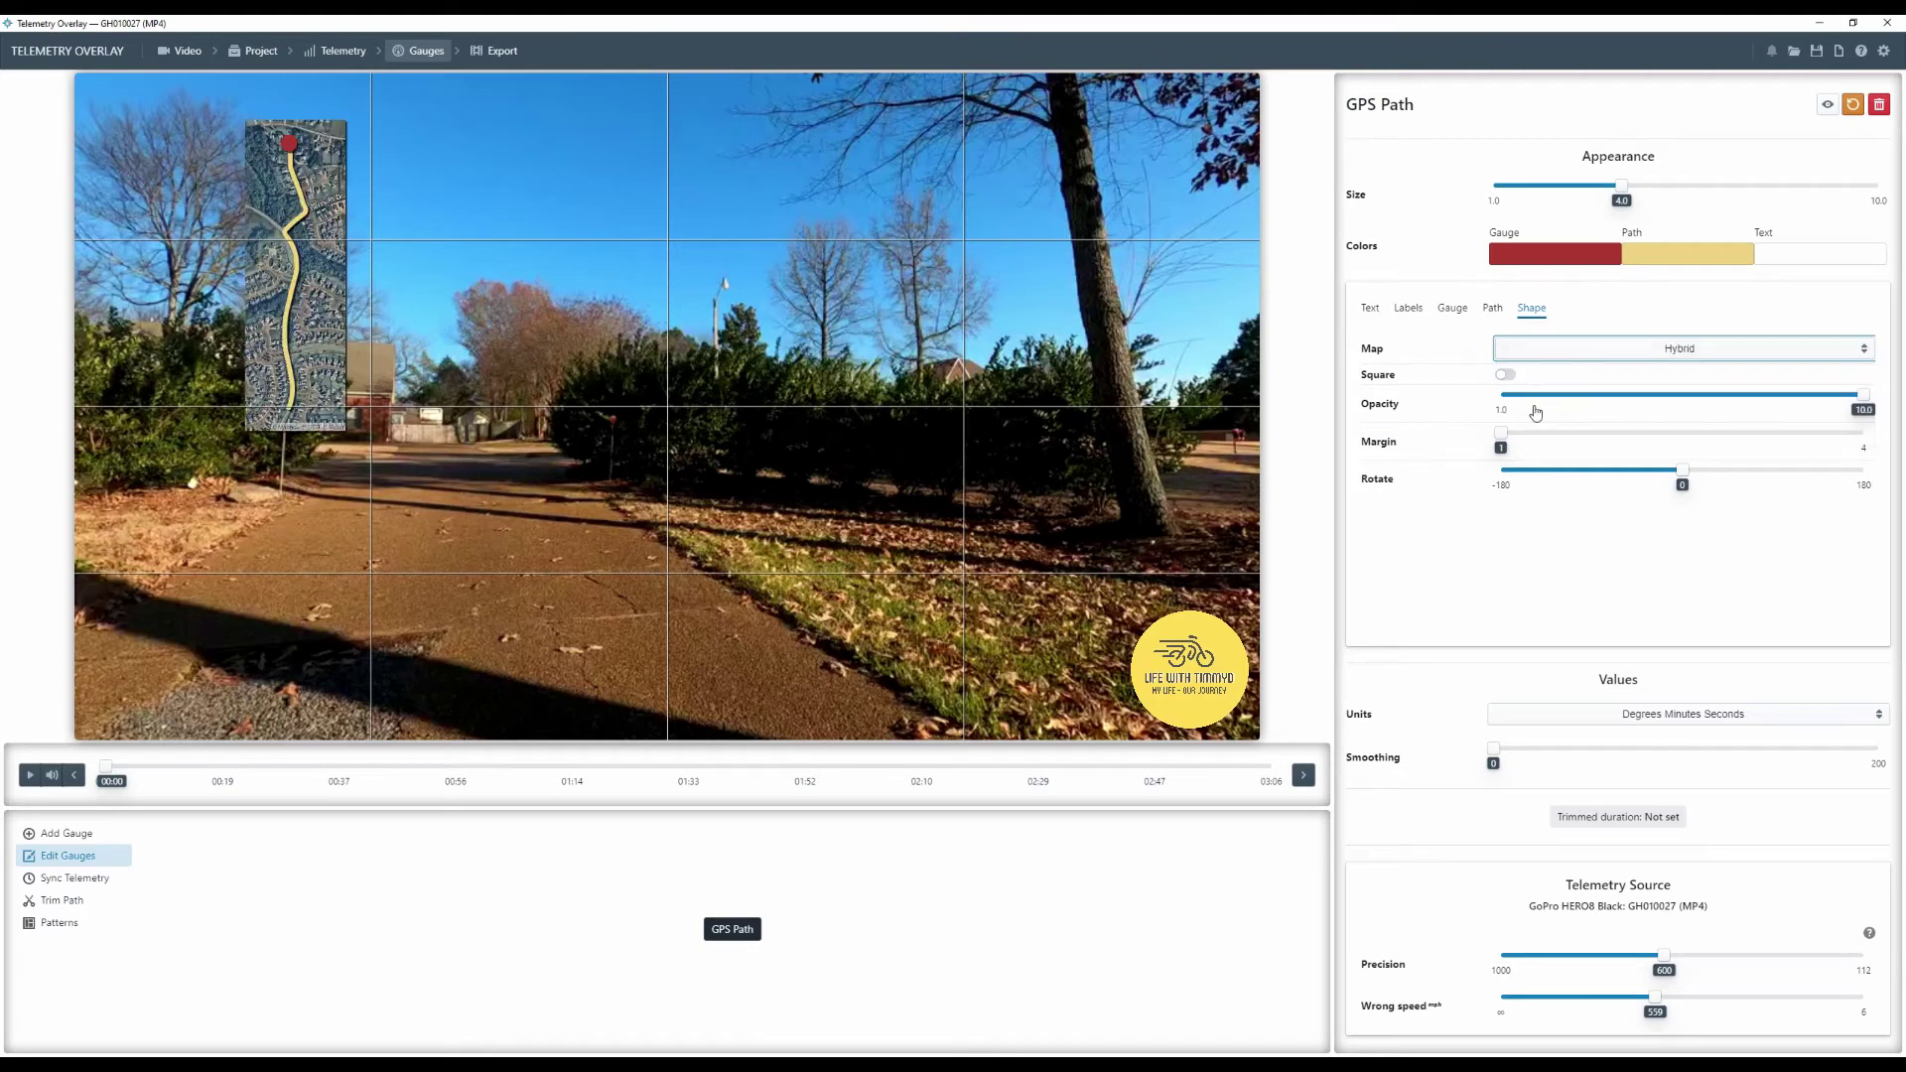
pyautogui.click(1505, 375)
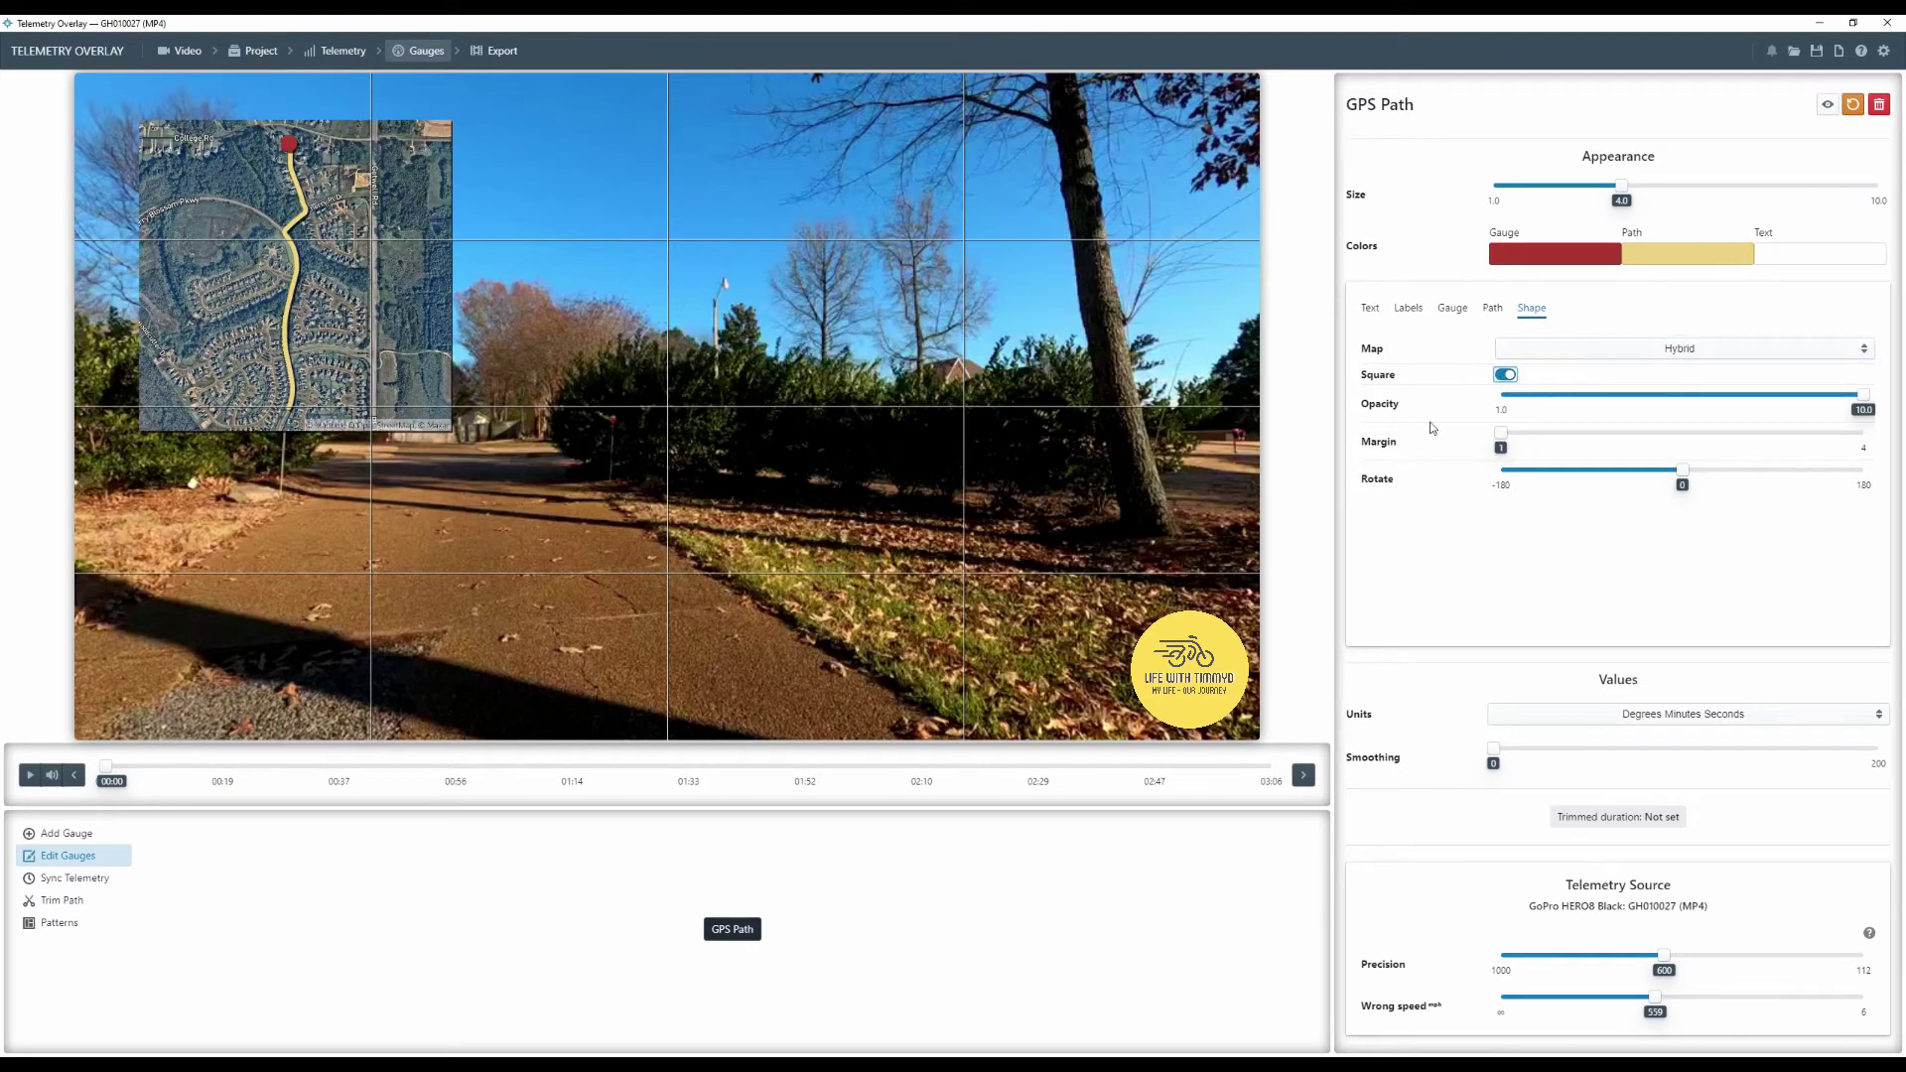
pyautogui.moveTo(320, 336); pyautogui.dragTo(262, 300)
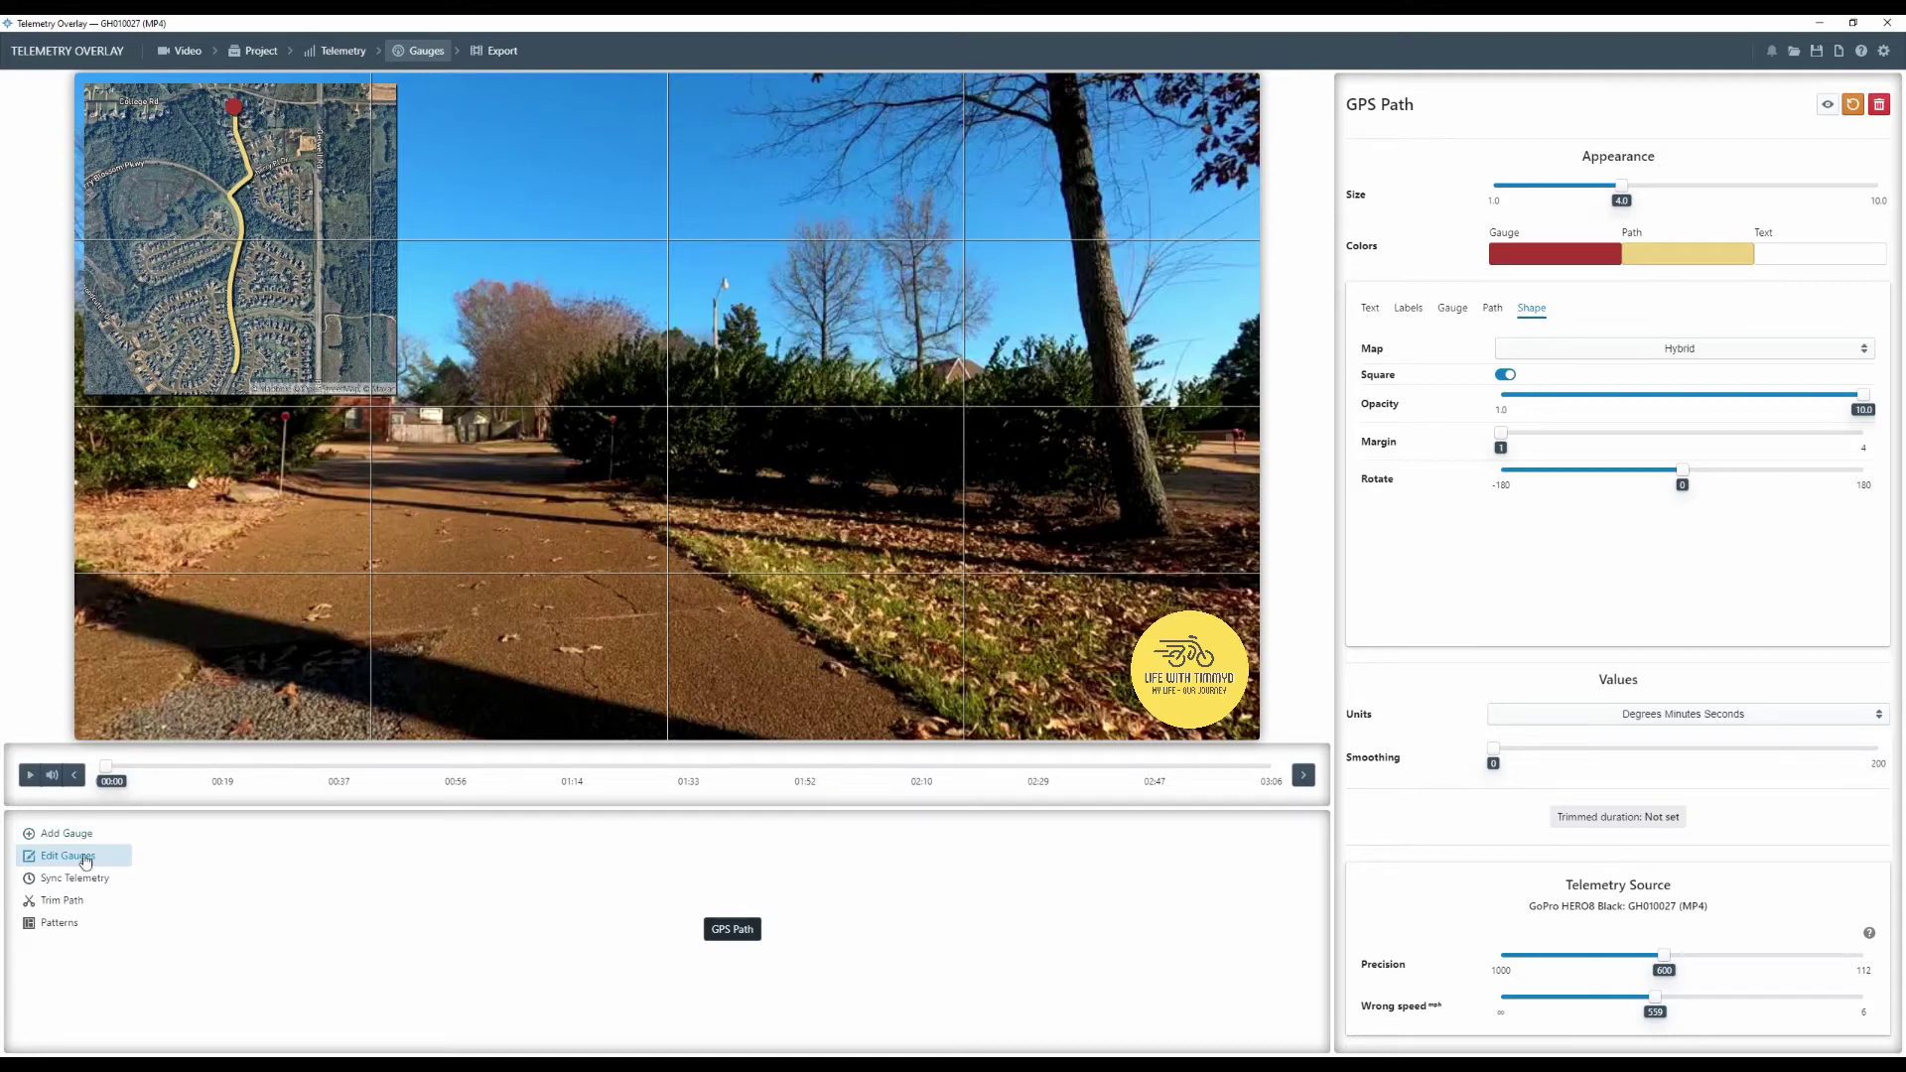
# - Set Data Speed to Match Video, check the route at 01:38, and drag the map lower
pyautogui.click(71, 880)
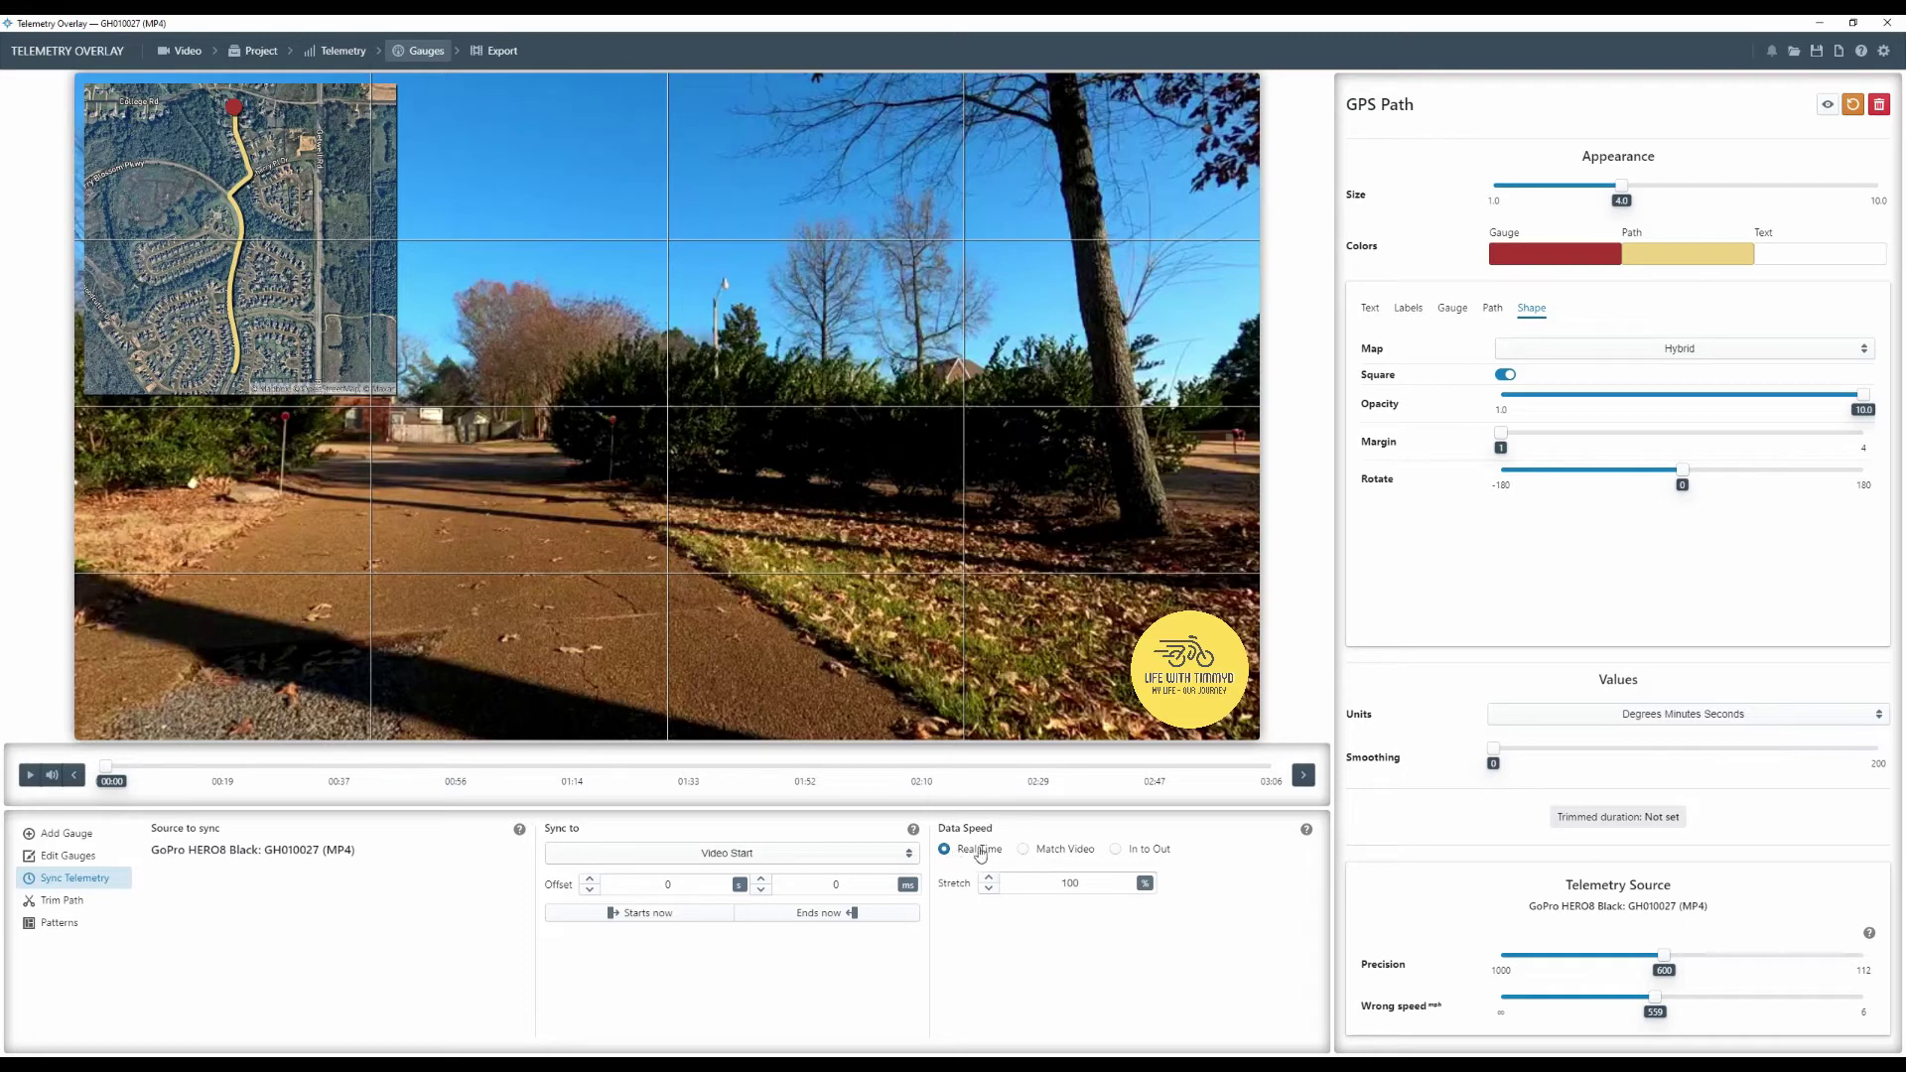
pyautogui.click(1026, 854)
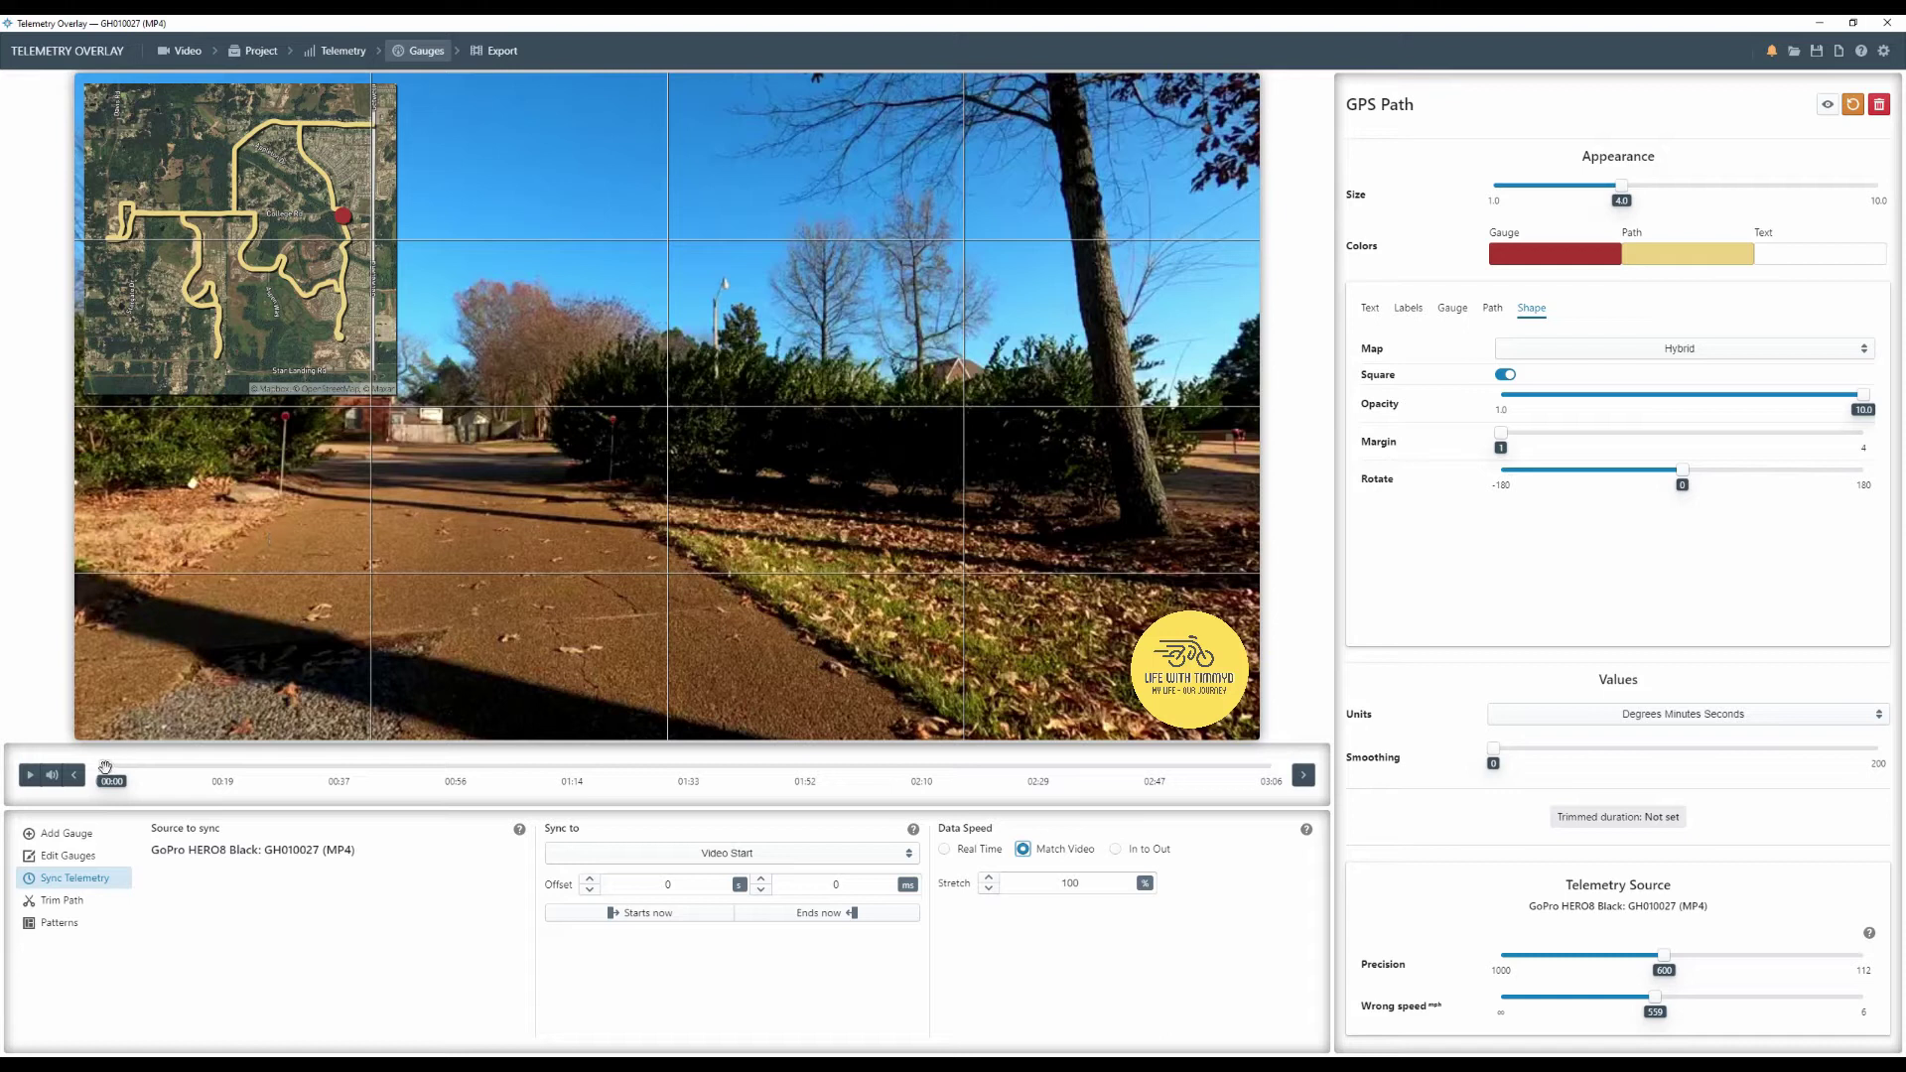
pyautogui.moveTo(121, 770)
pyautogui.mouseDown()
pyautogui.moveTo(717, 767)
pyautogui.moveTo(860, 725)
pyautogui.moveTo(1058, 706)
pyautogui.moveTo(532, 689)
pyautogui.moveTo(86, 740)
pyautogui.mouseUp()
pyautogui.moveTo(271, 260); pyautogui.dragTo(269, 380)
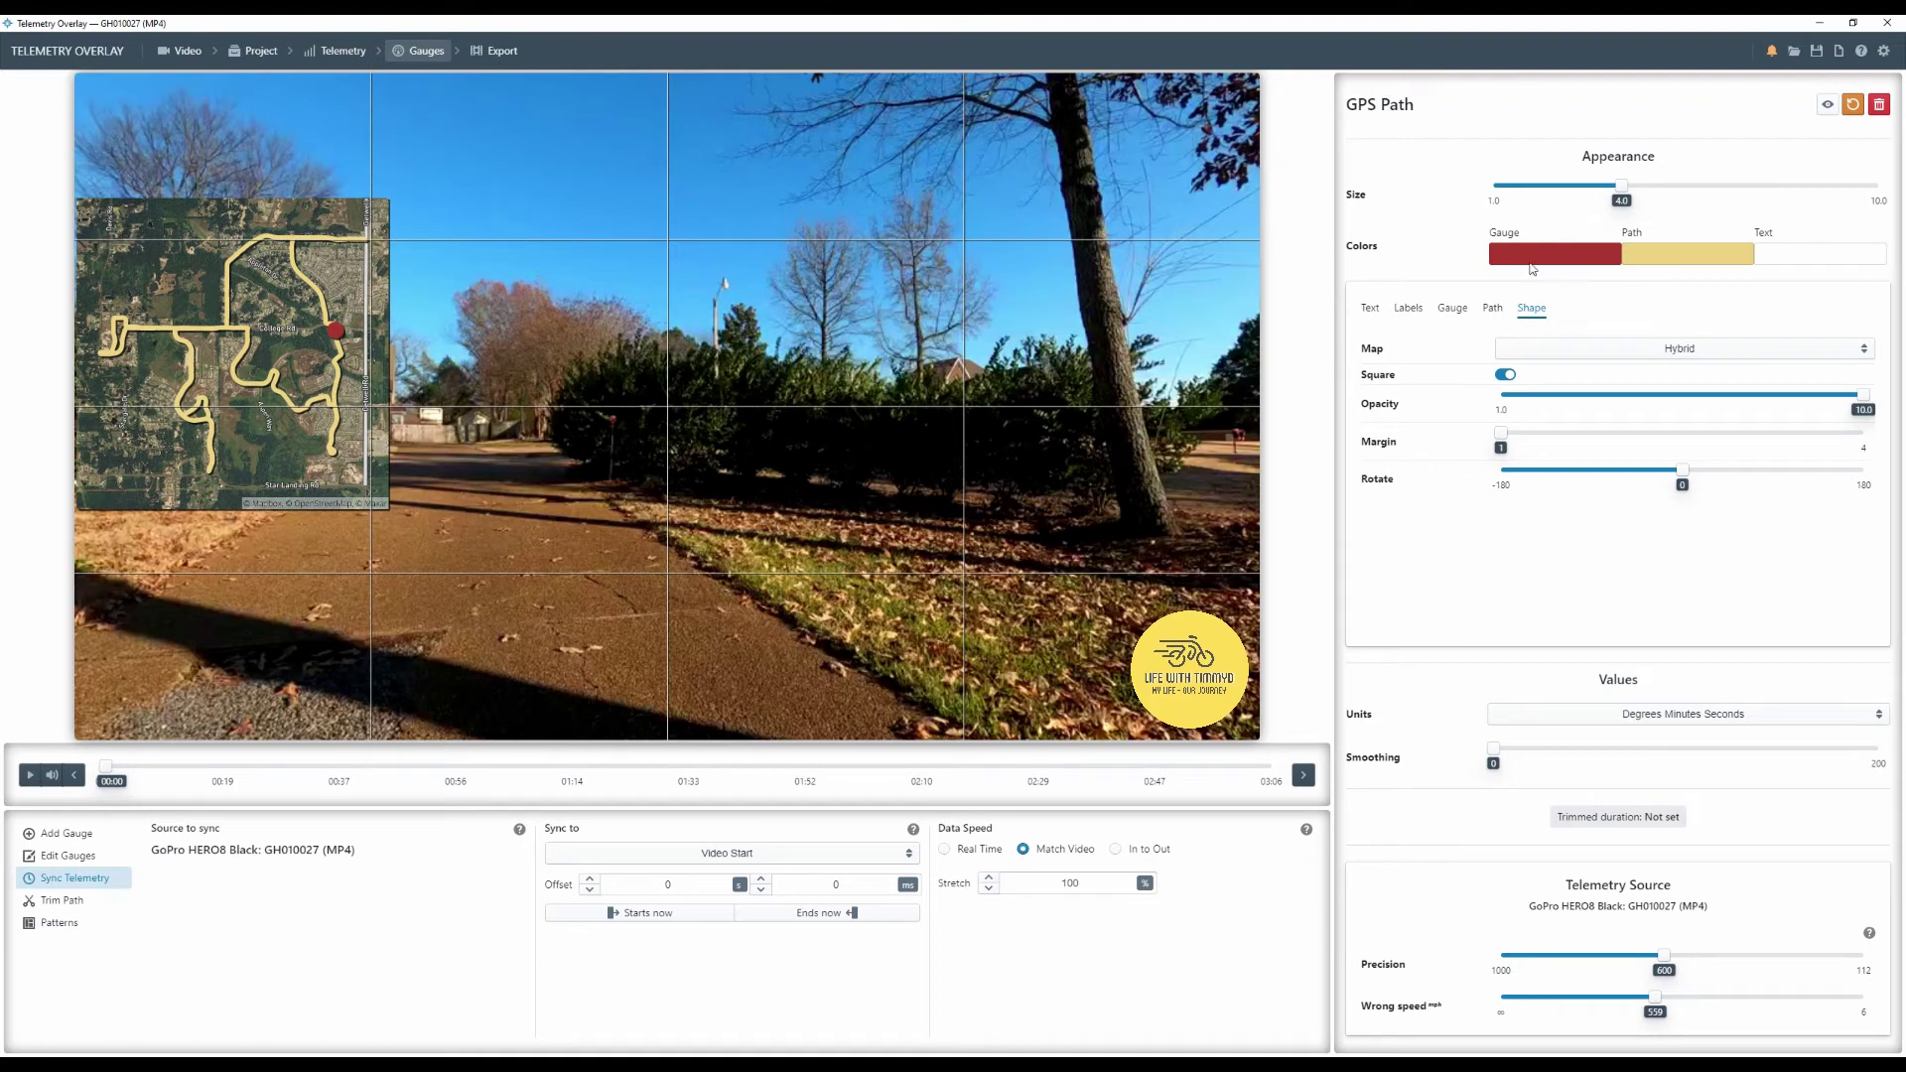
# - Enlarge the map gauge to size 10.0 and shrink the position dot to 1.0
pyautogui.moveTo(1623, 185); pyautogui.dragTo(1878, 185)
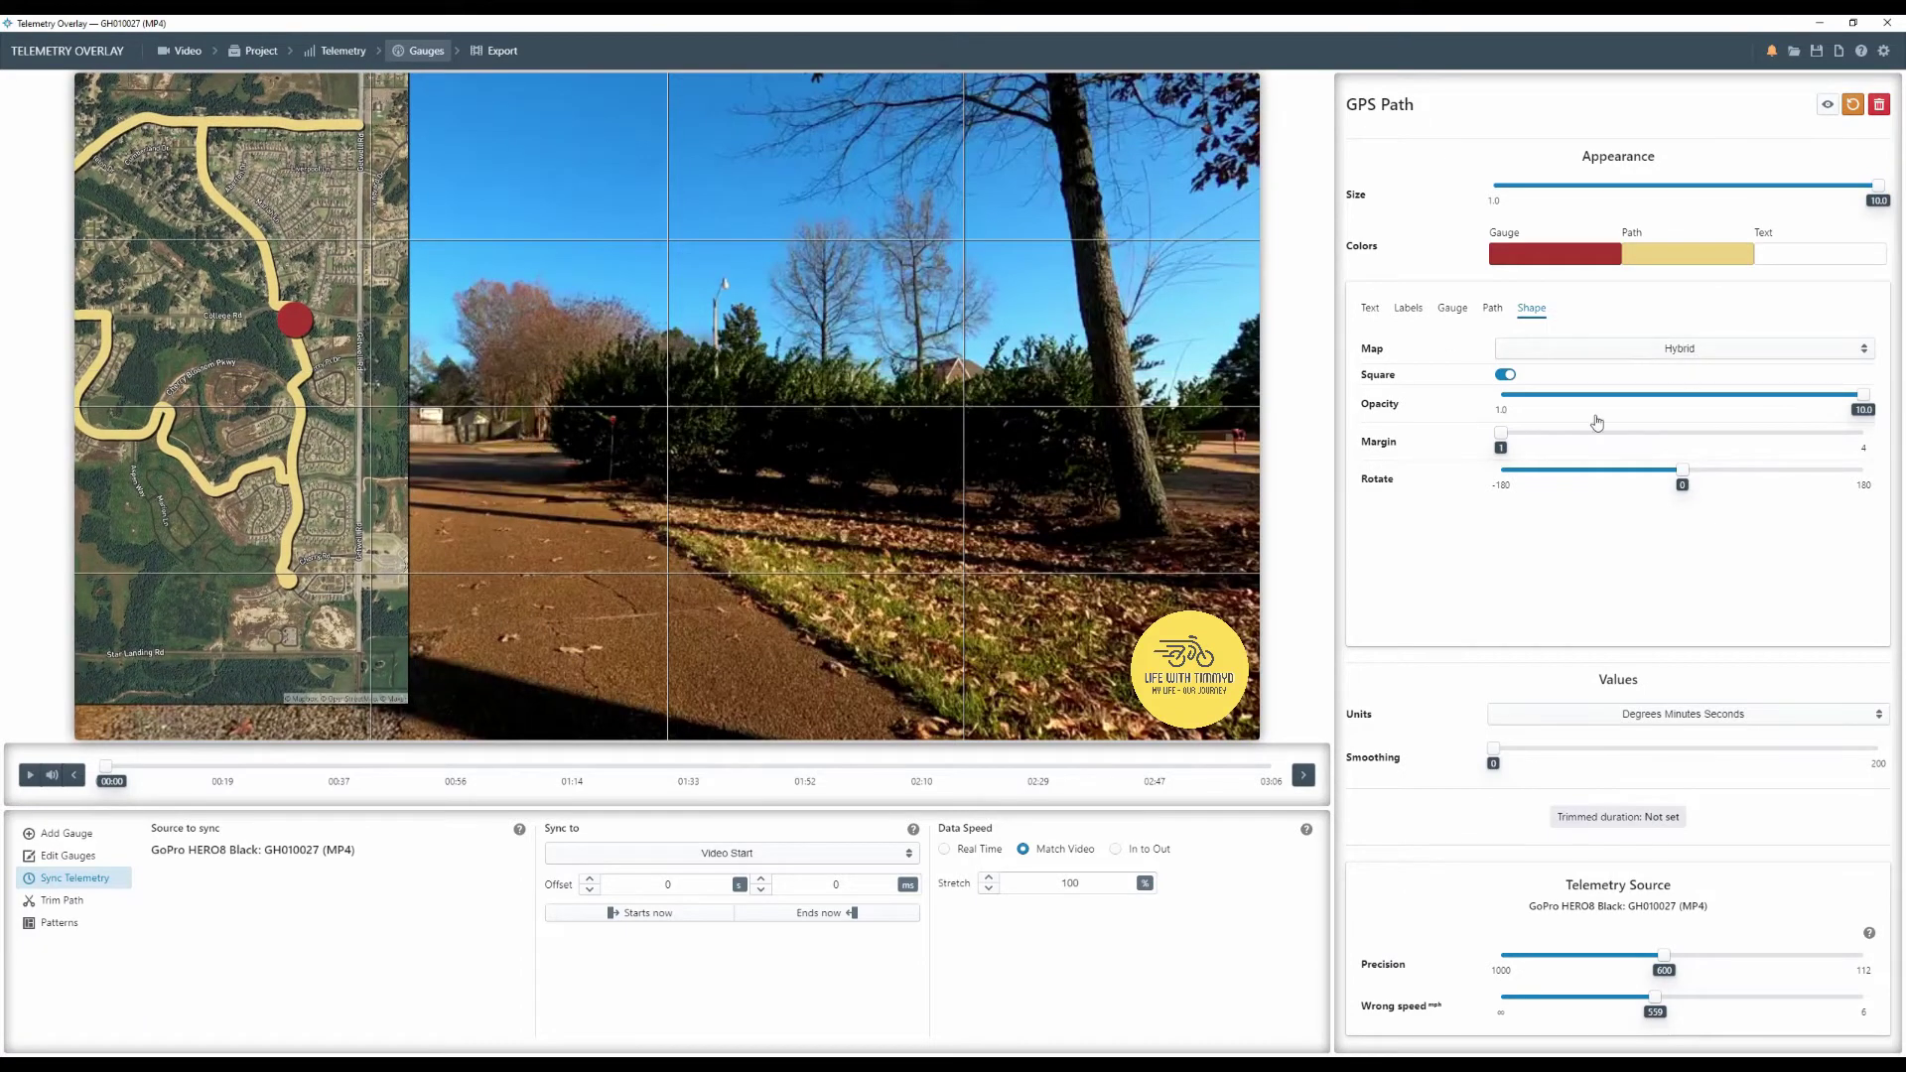
pyautogui.click(1464, 314)
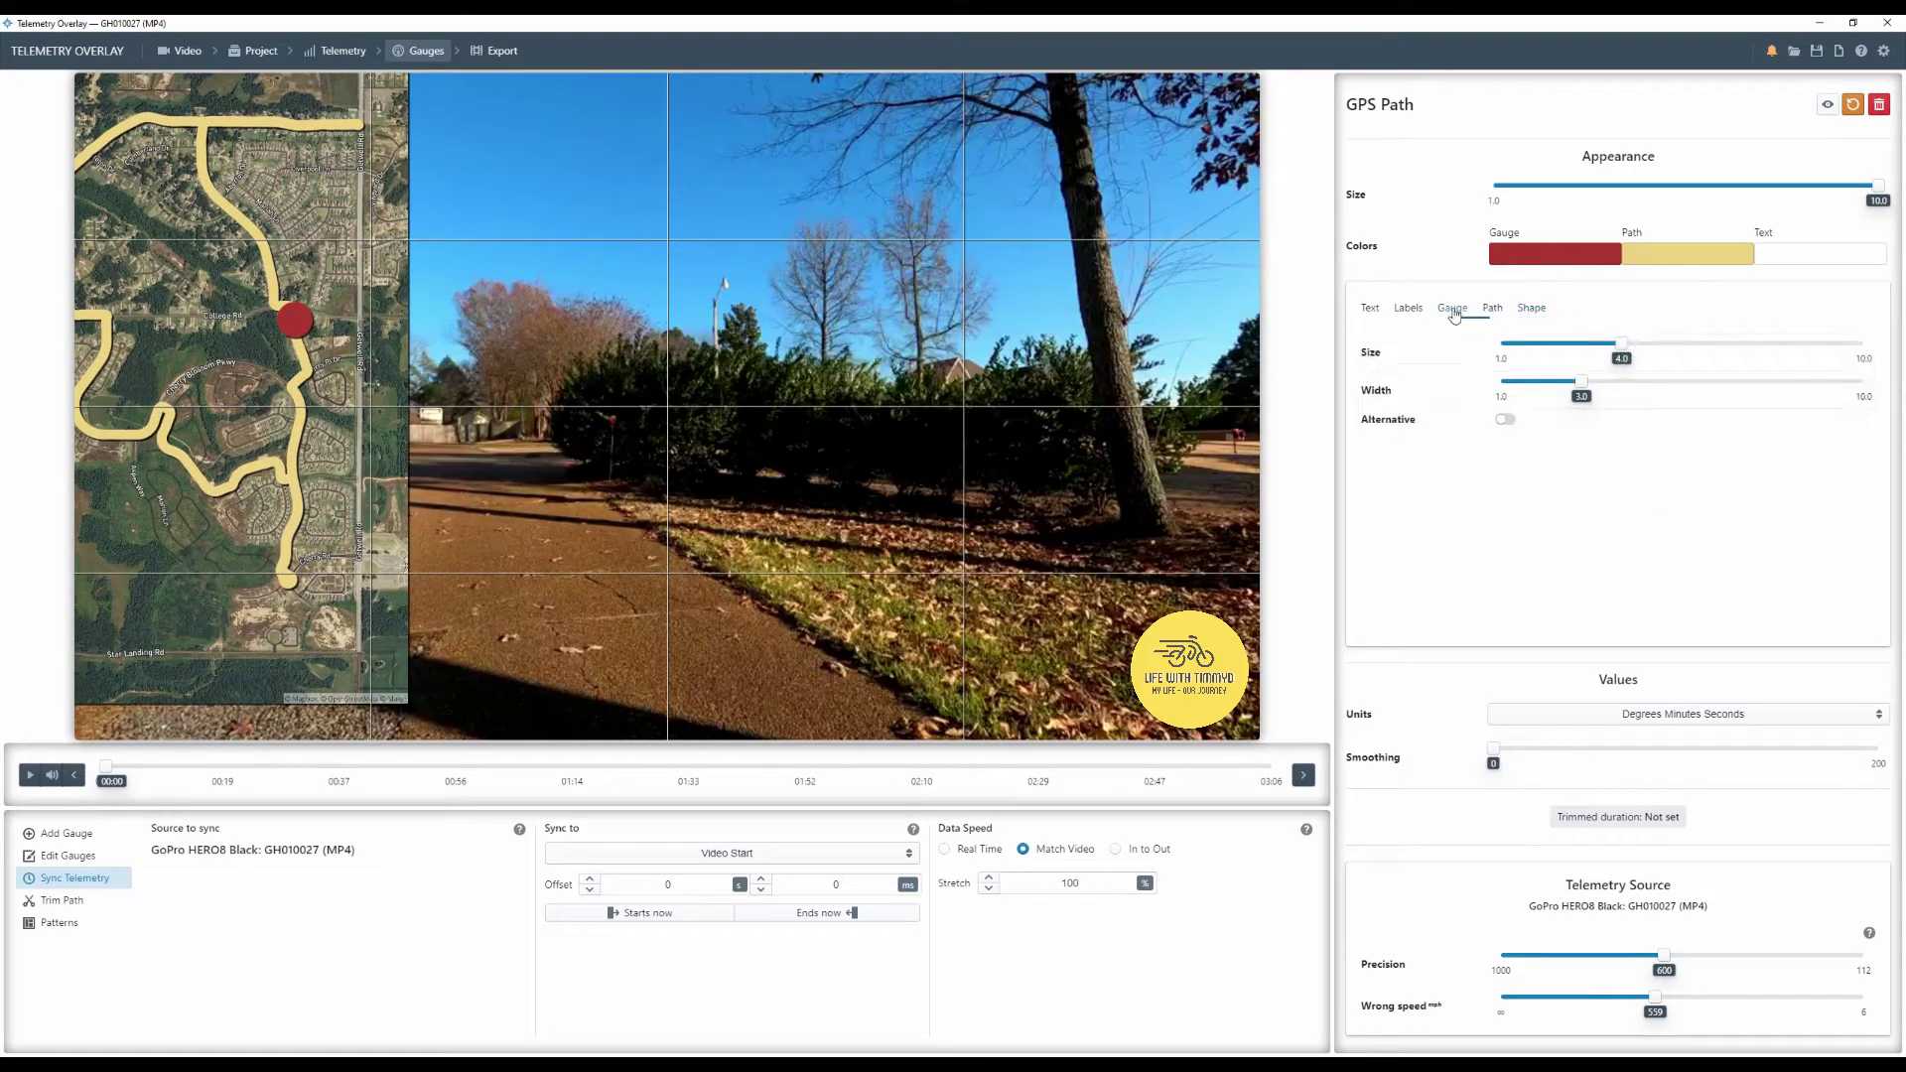
pyautogui.moveTo(1622, 342); pyautogui.dragTo(1500, 343)
# - Thin the route line to width 1.0 and move the playhead to 00:05
pyautogui.click(1492, 310)
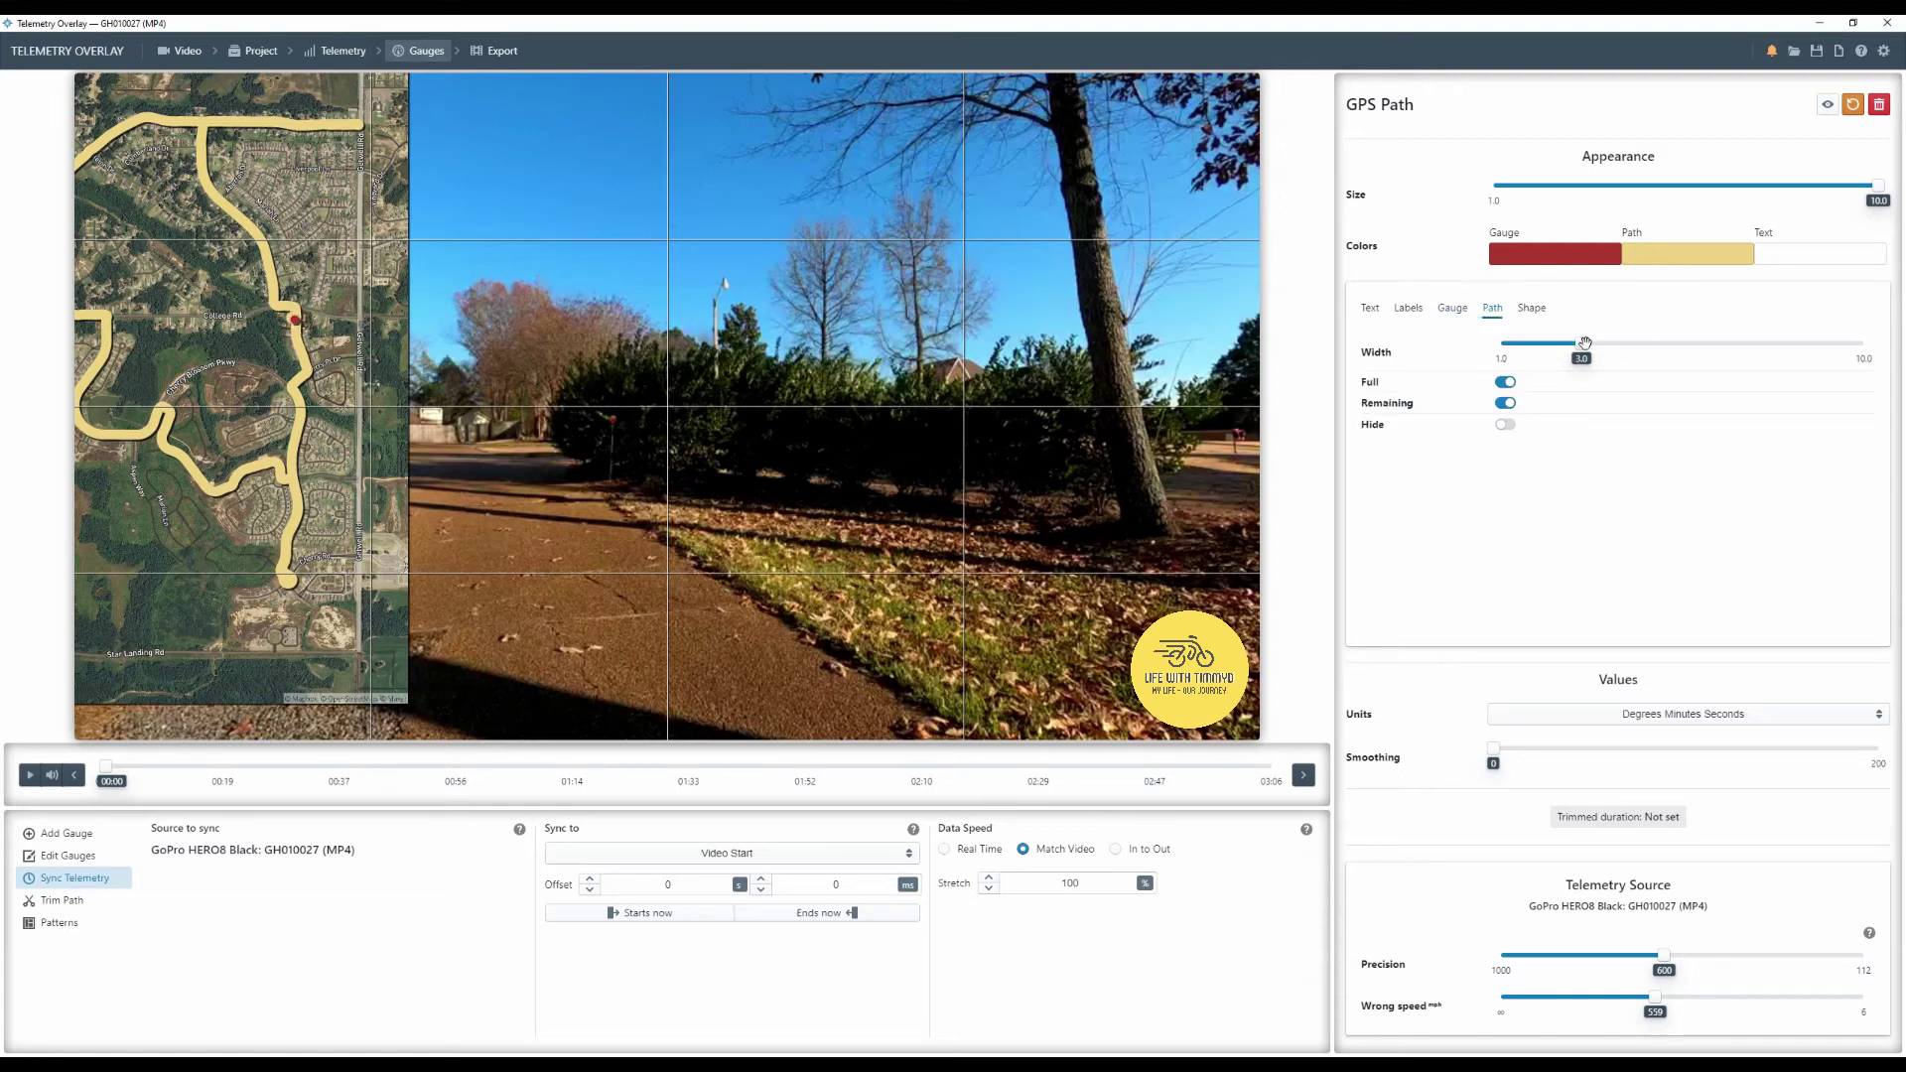
pyautogui.moveTo(1580, 342); pyautogui.dragTo(1449, 359)
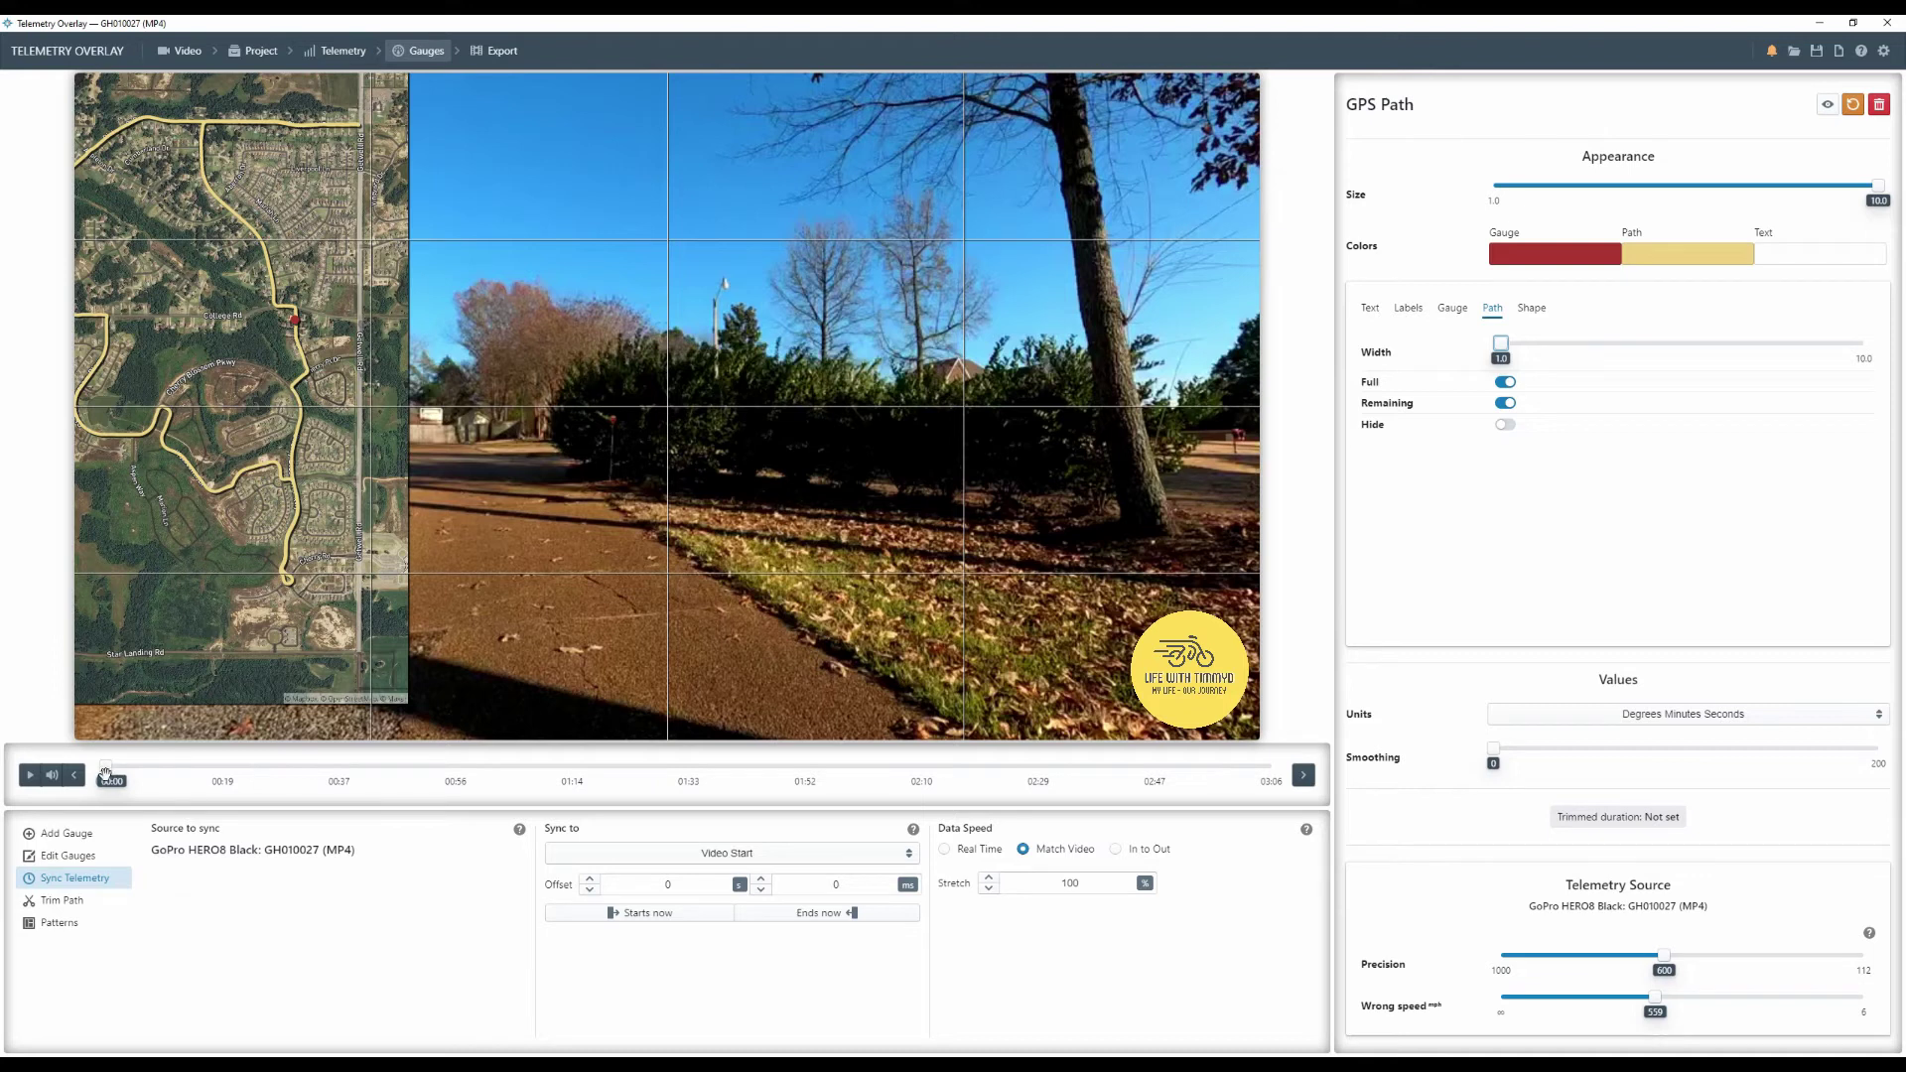
pyautogui.moveTo(103, 770); pyautogui.dragTo(134, 765)
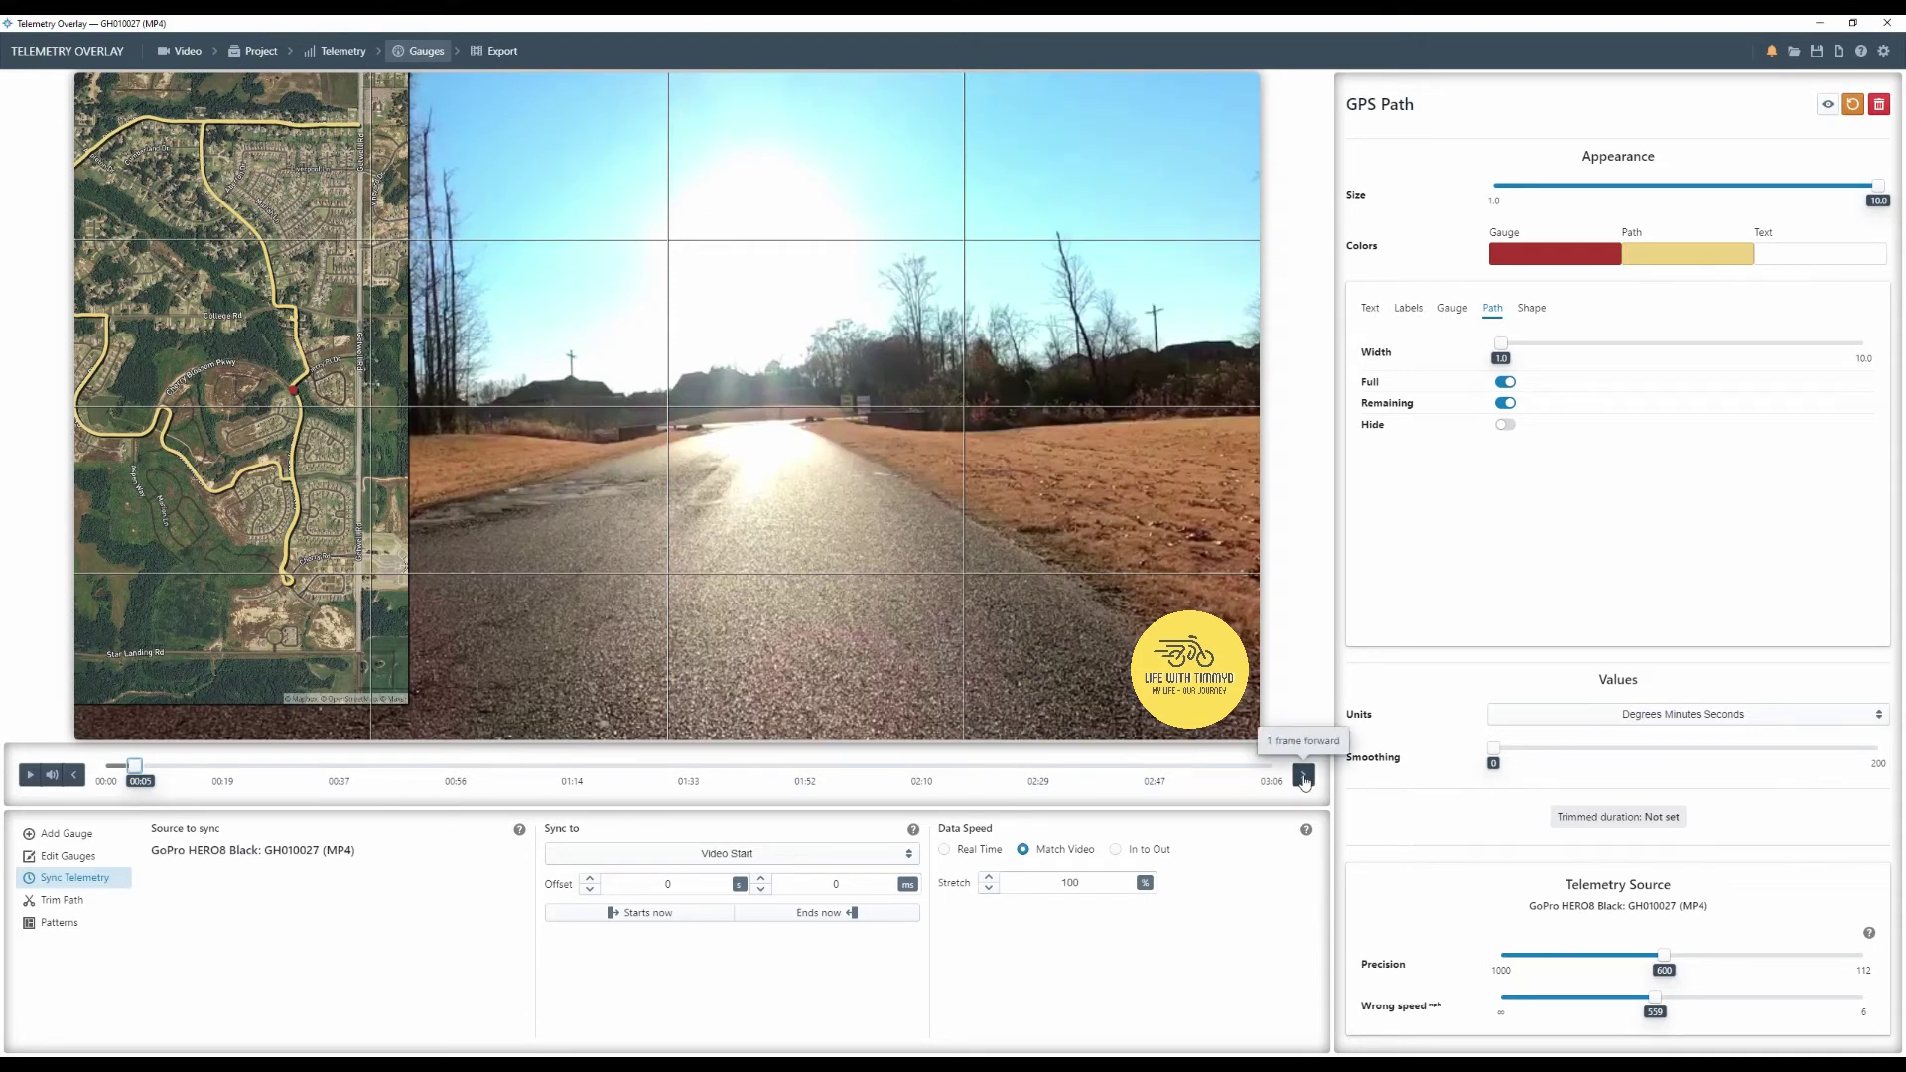
# - Step forward four frames, then set the Sync Telemetry offset to 1 second
pyautogui.click(1304, 775)
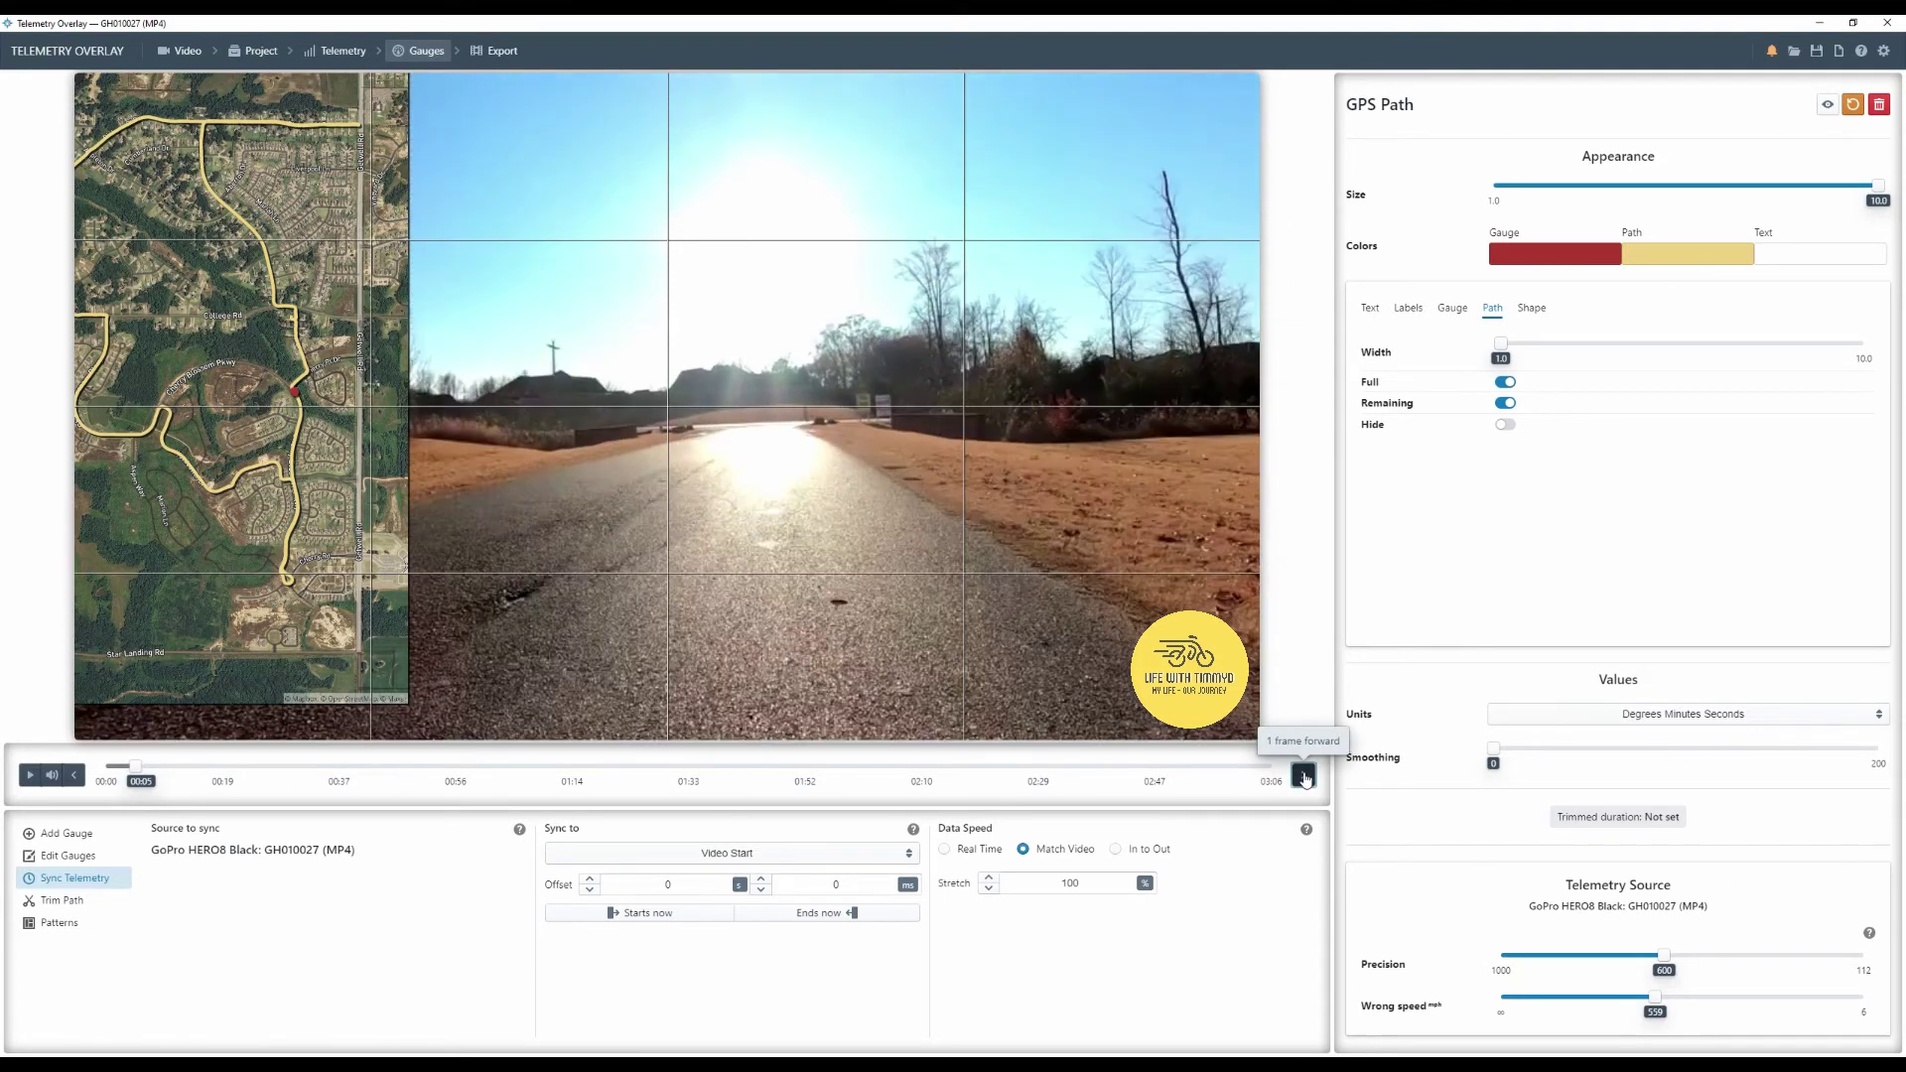
pyautogui.click(1304, 776)
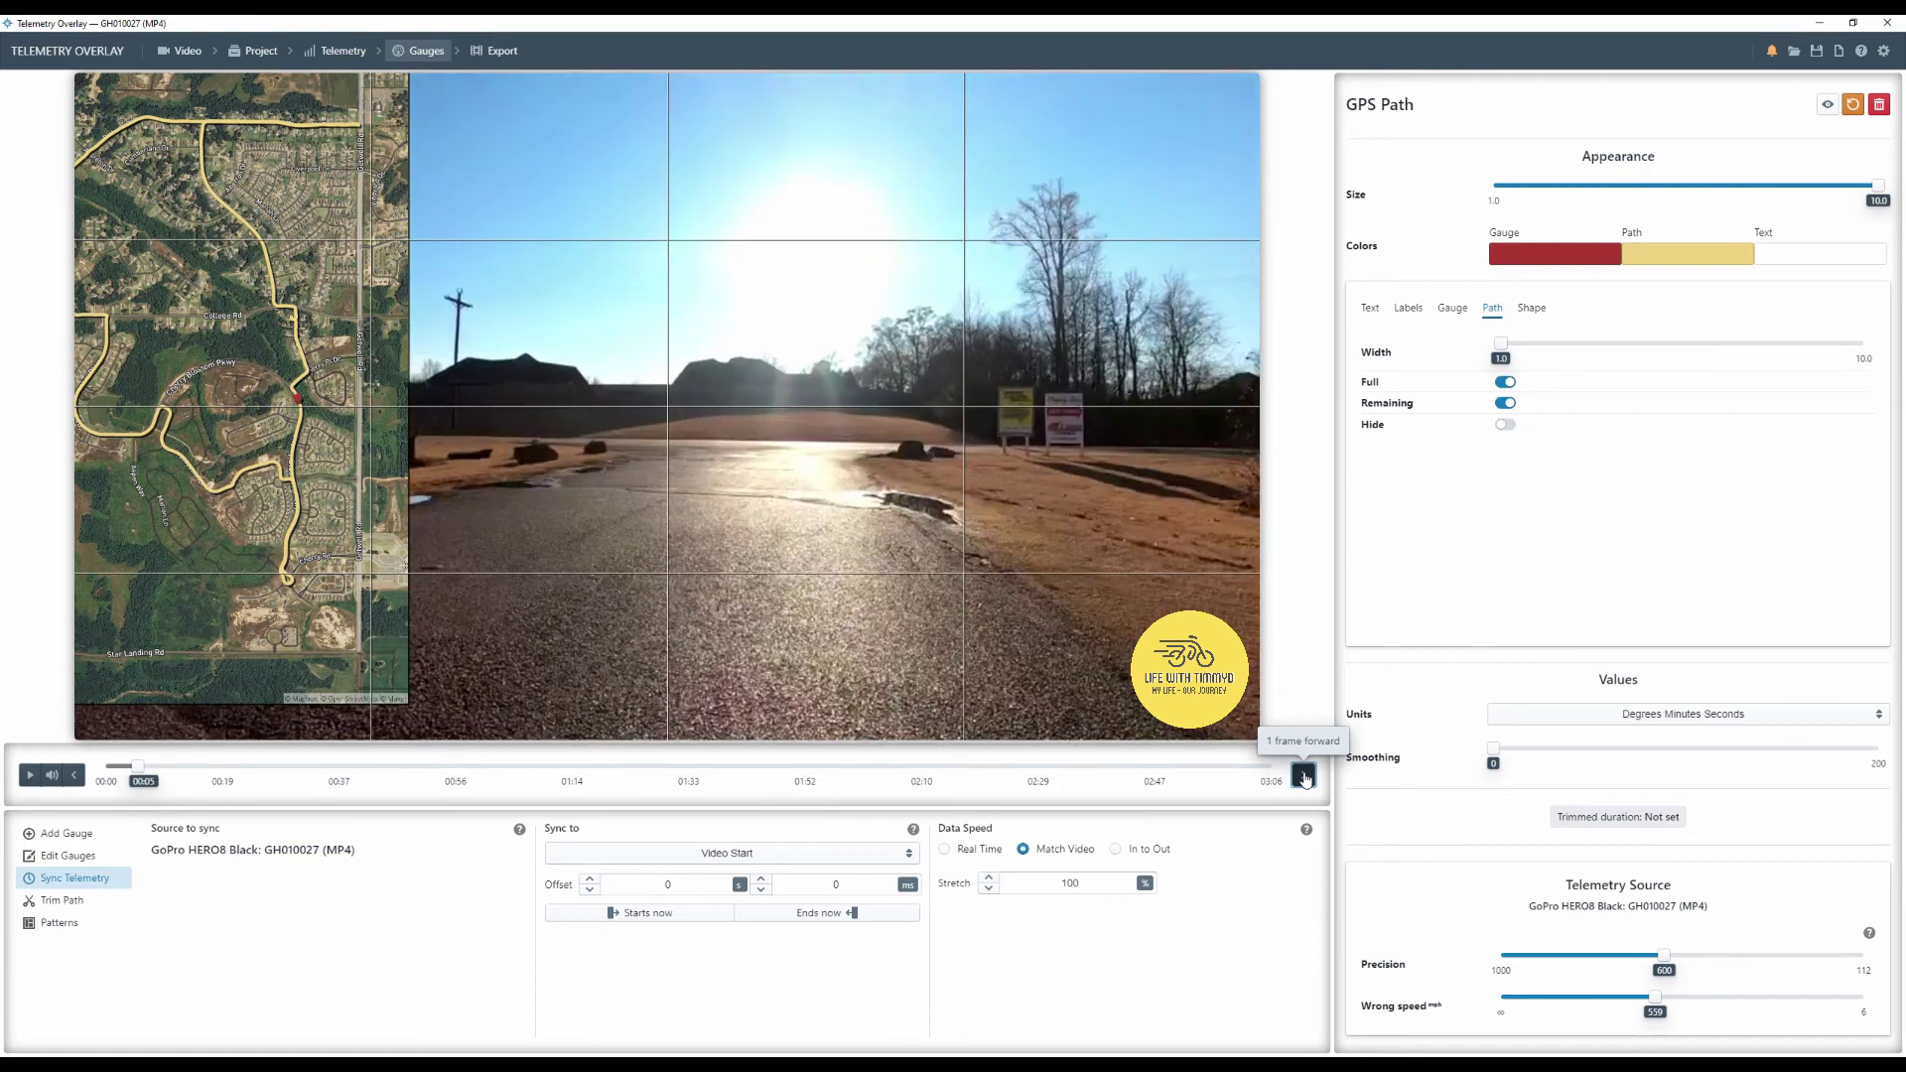
pyautogui.click(1304, 776)
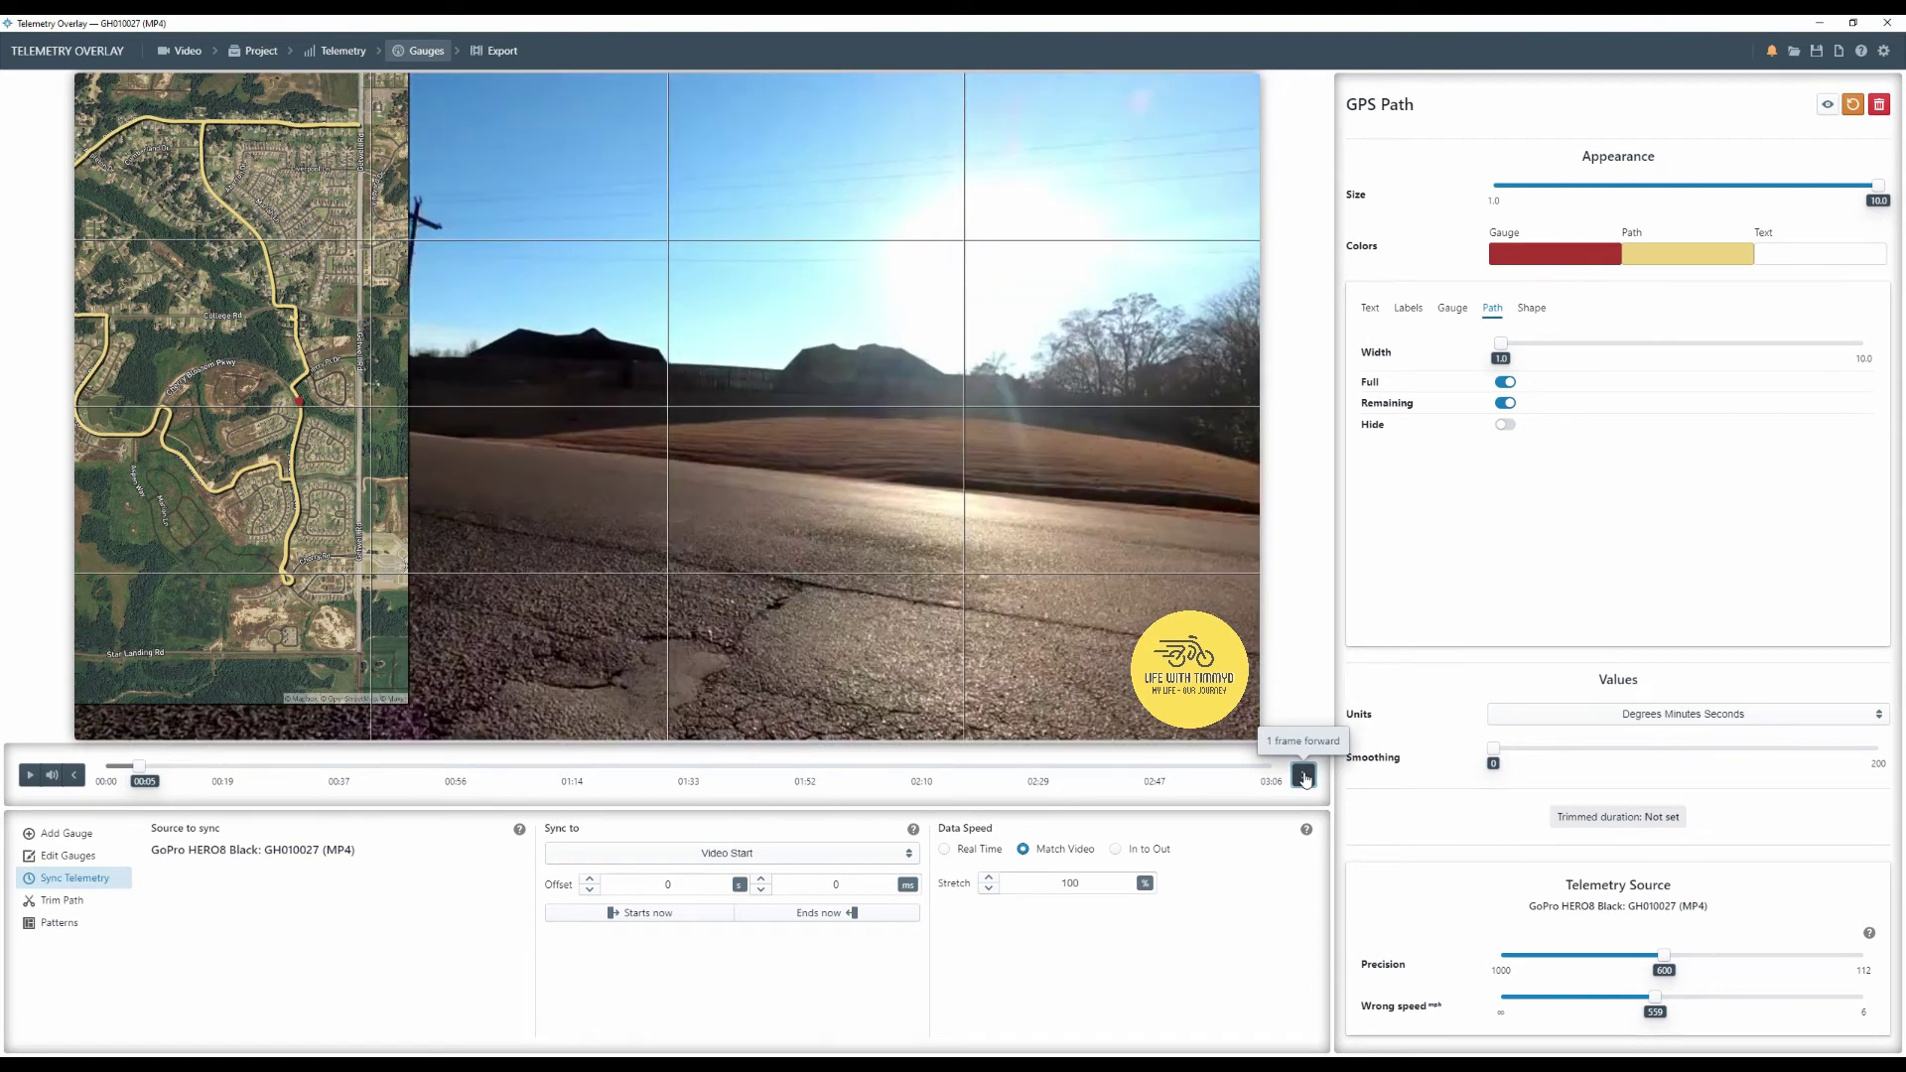
pyautogui.click(1304, 776)
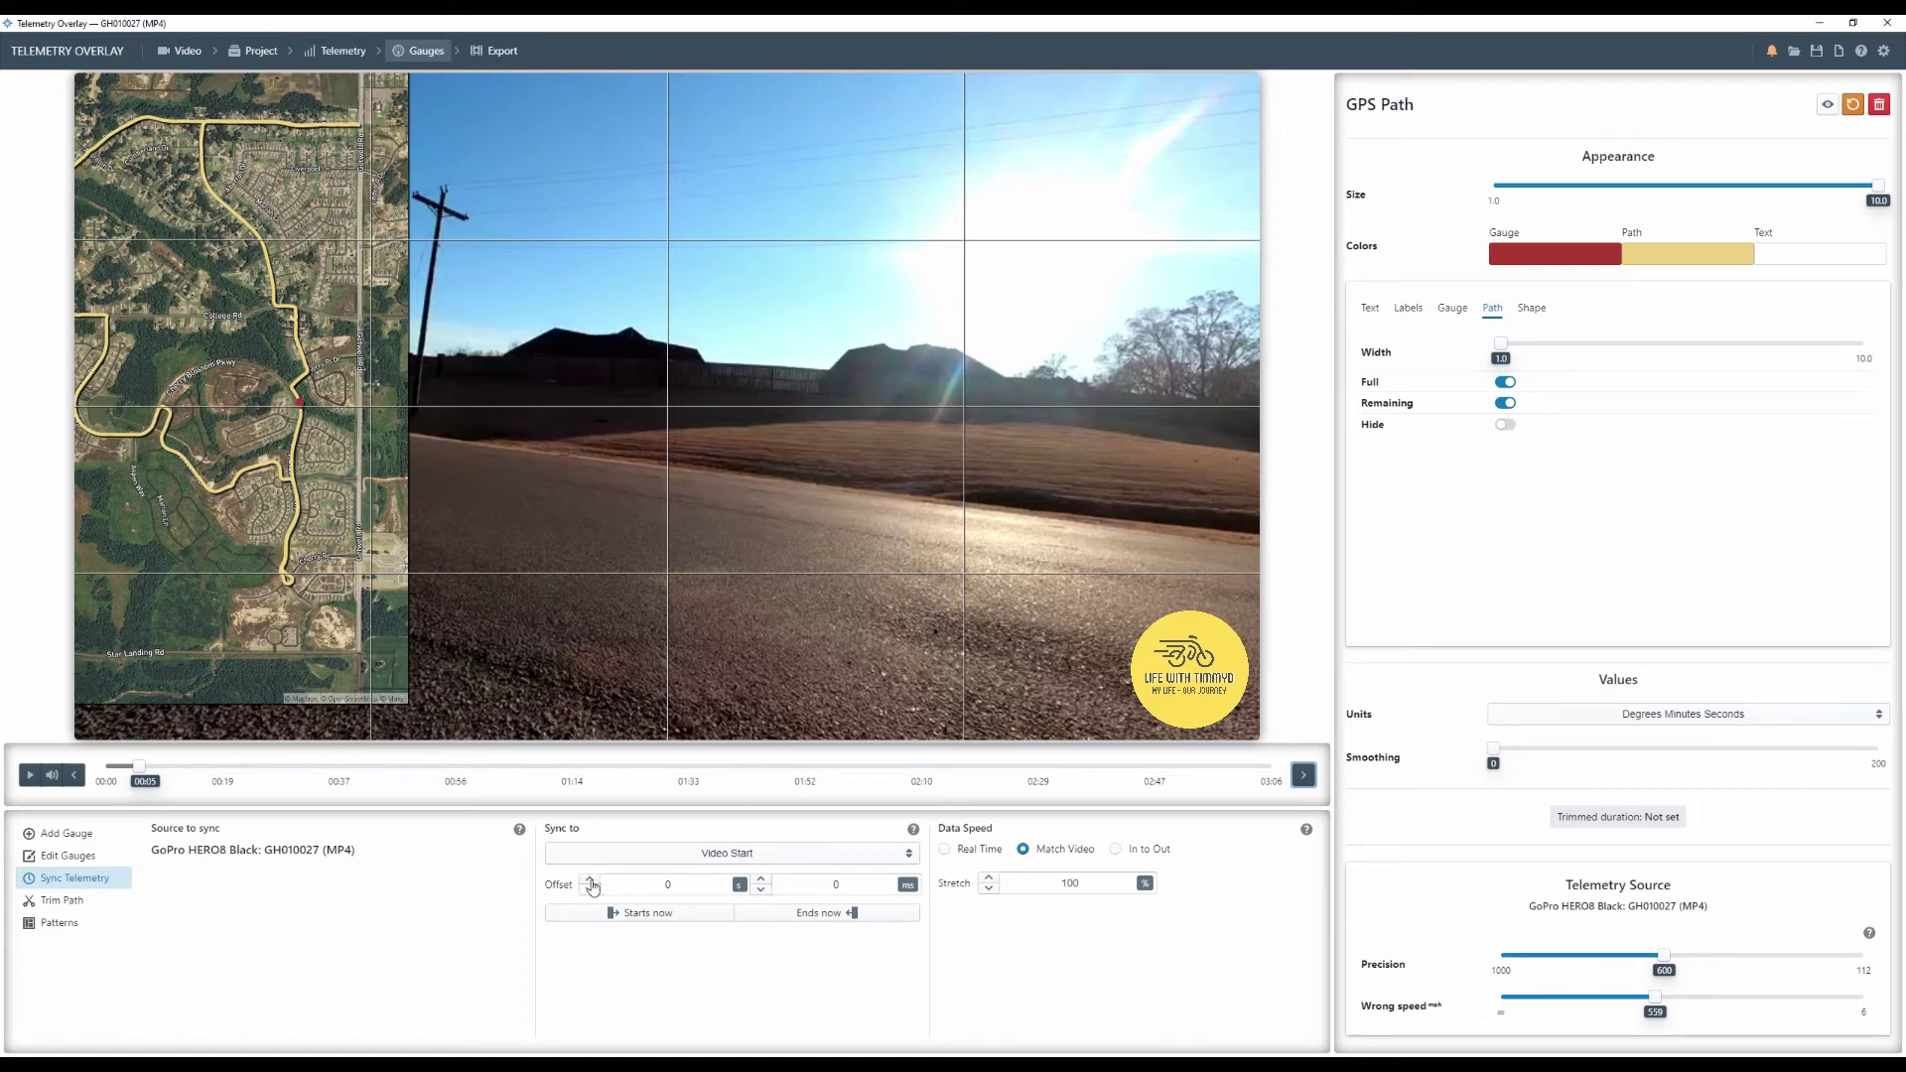
pyautogui.click(589, 881)
# - Shrink the map to size 5.9, move it top-left, and set the position marker to 3.0
pyautogui.moveTo(1877, 186); pyautogui.dragTo(1535, 184)
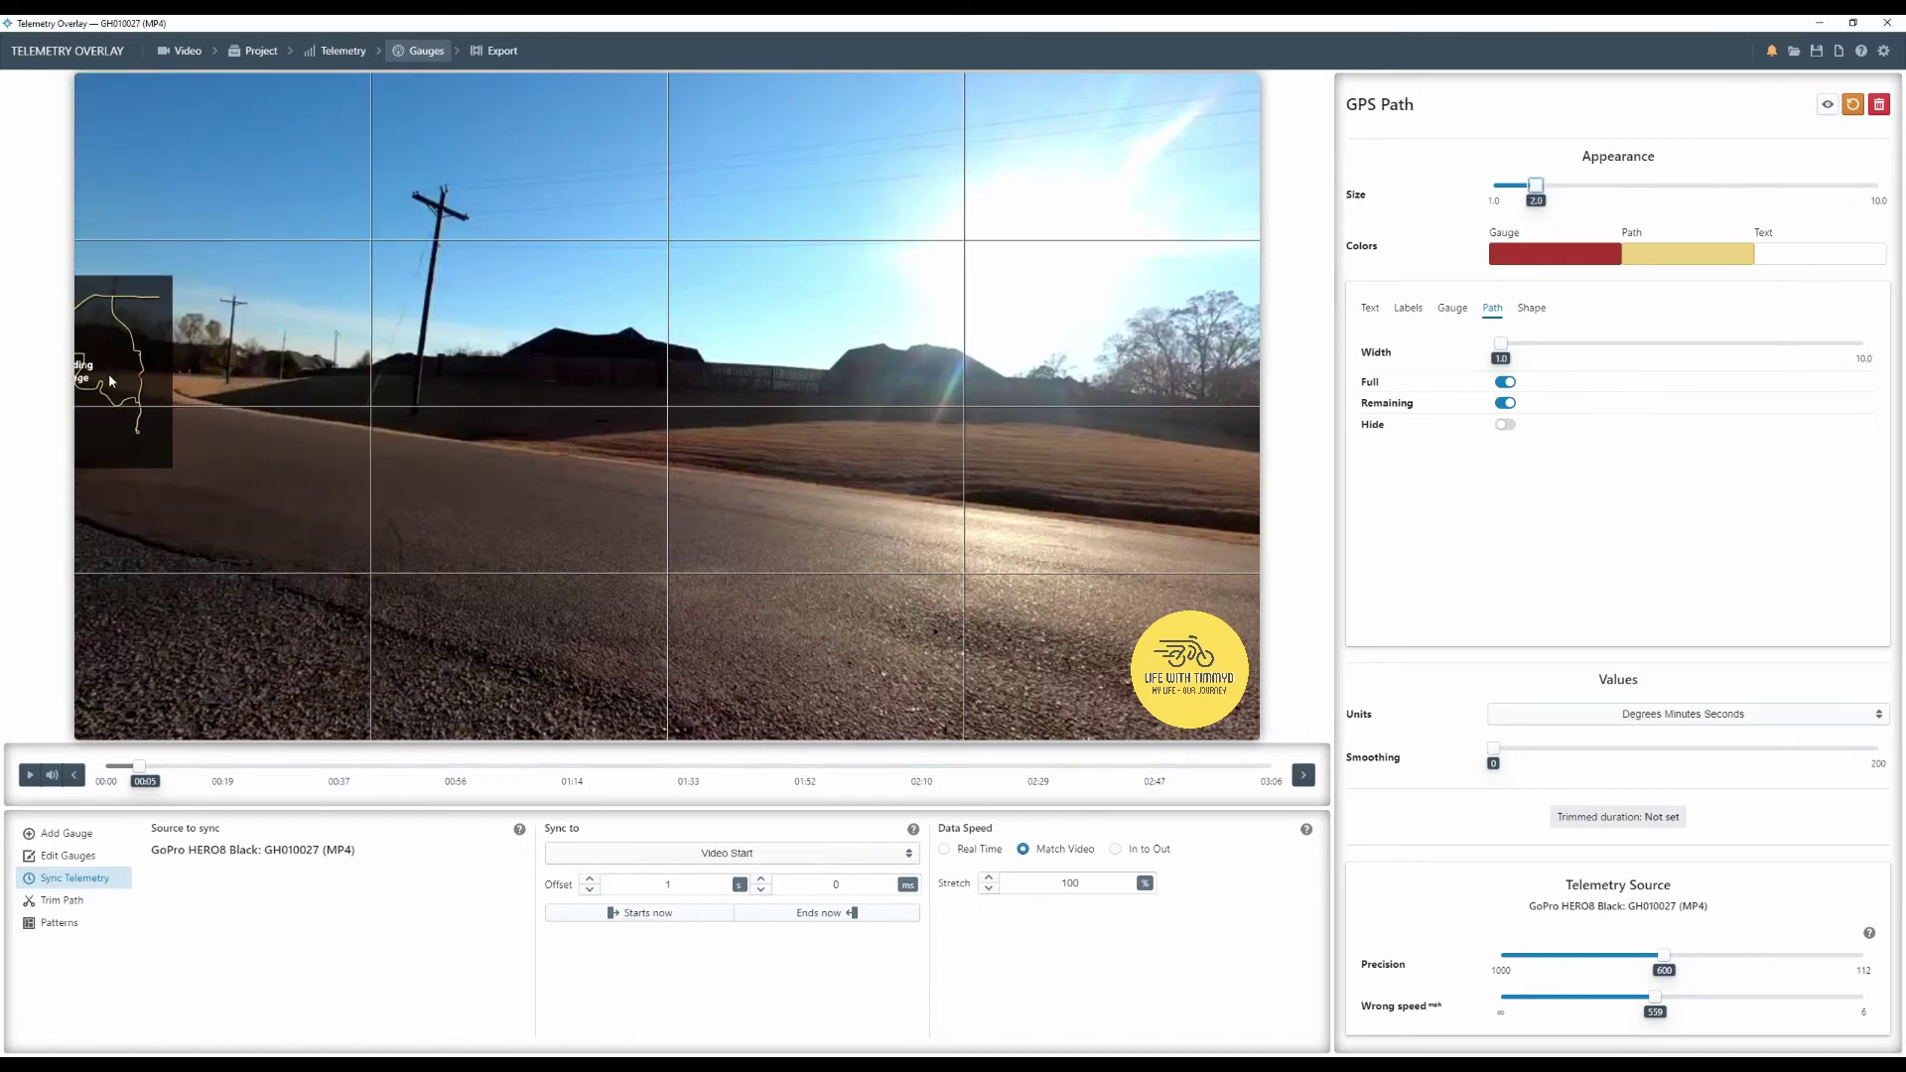
pyautogui.moveTo(111, 379); pyautogui.dragTo(212, 182)
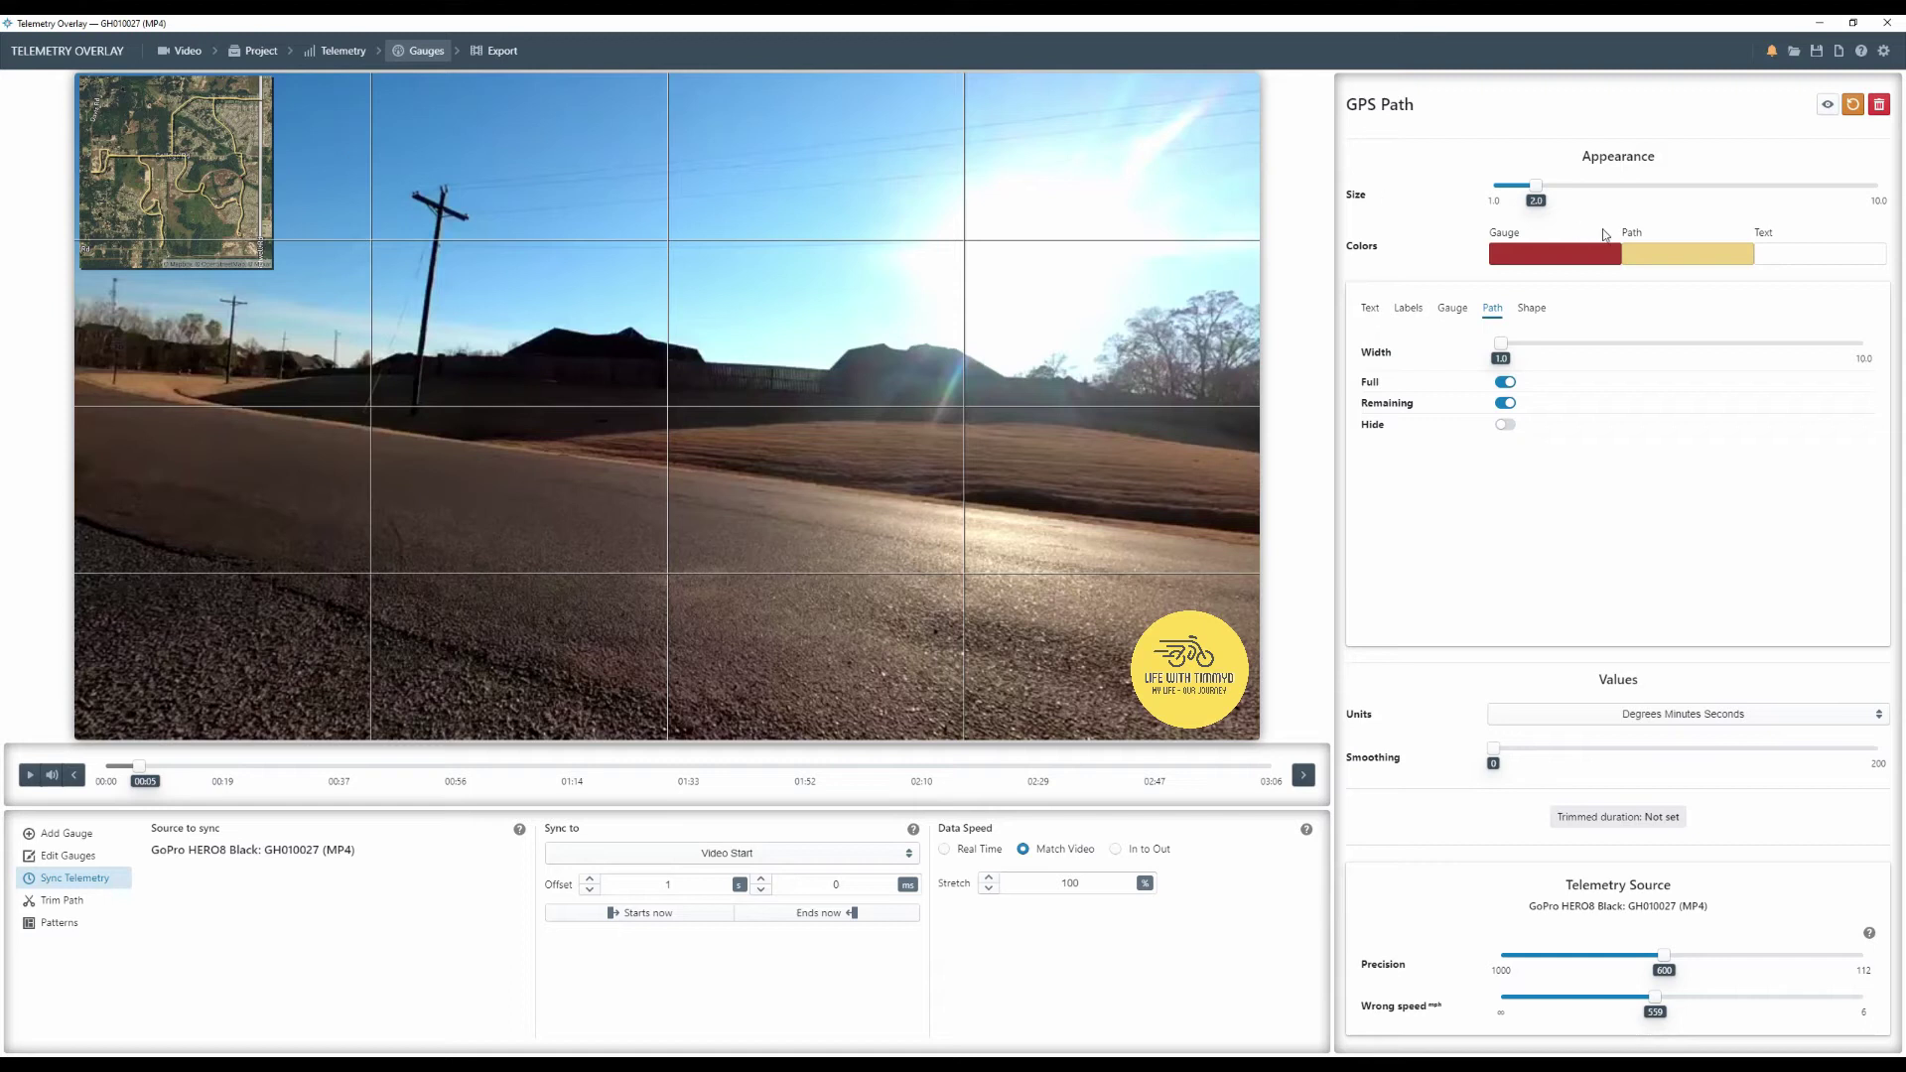
pyautogui.click(1453, 310)
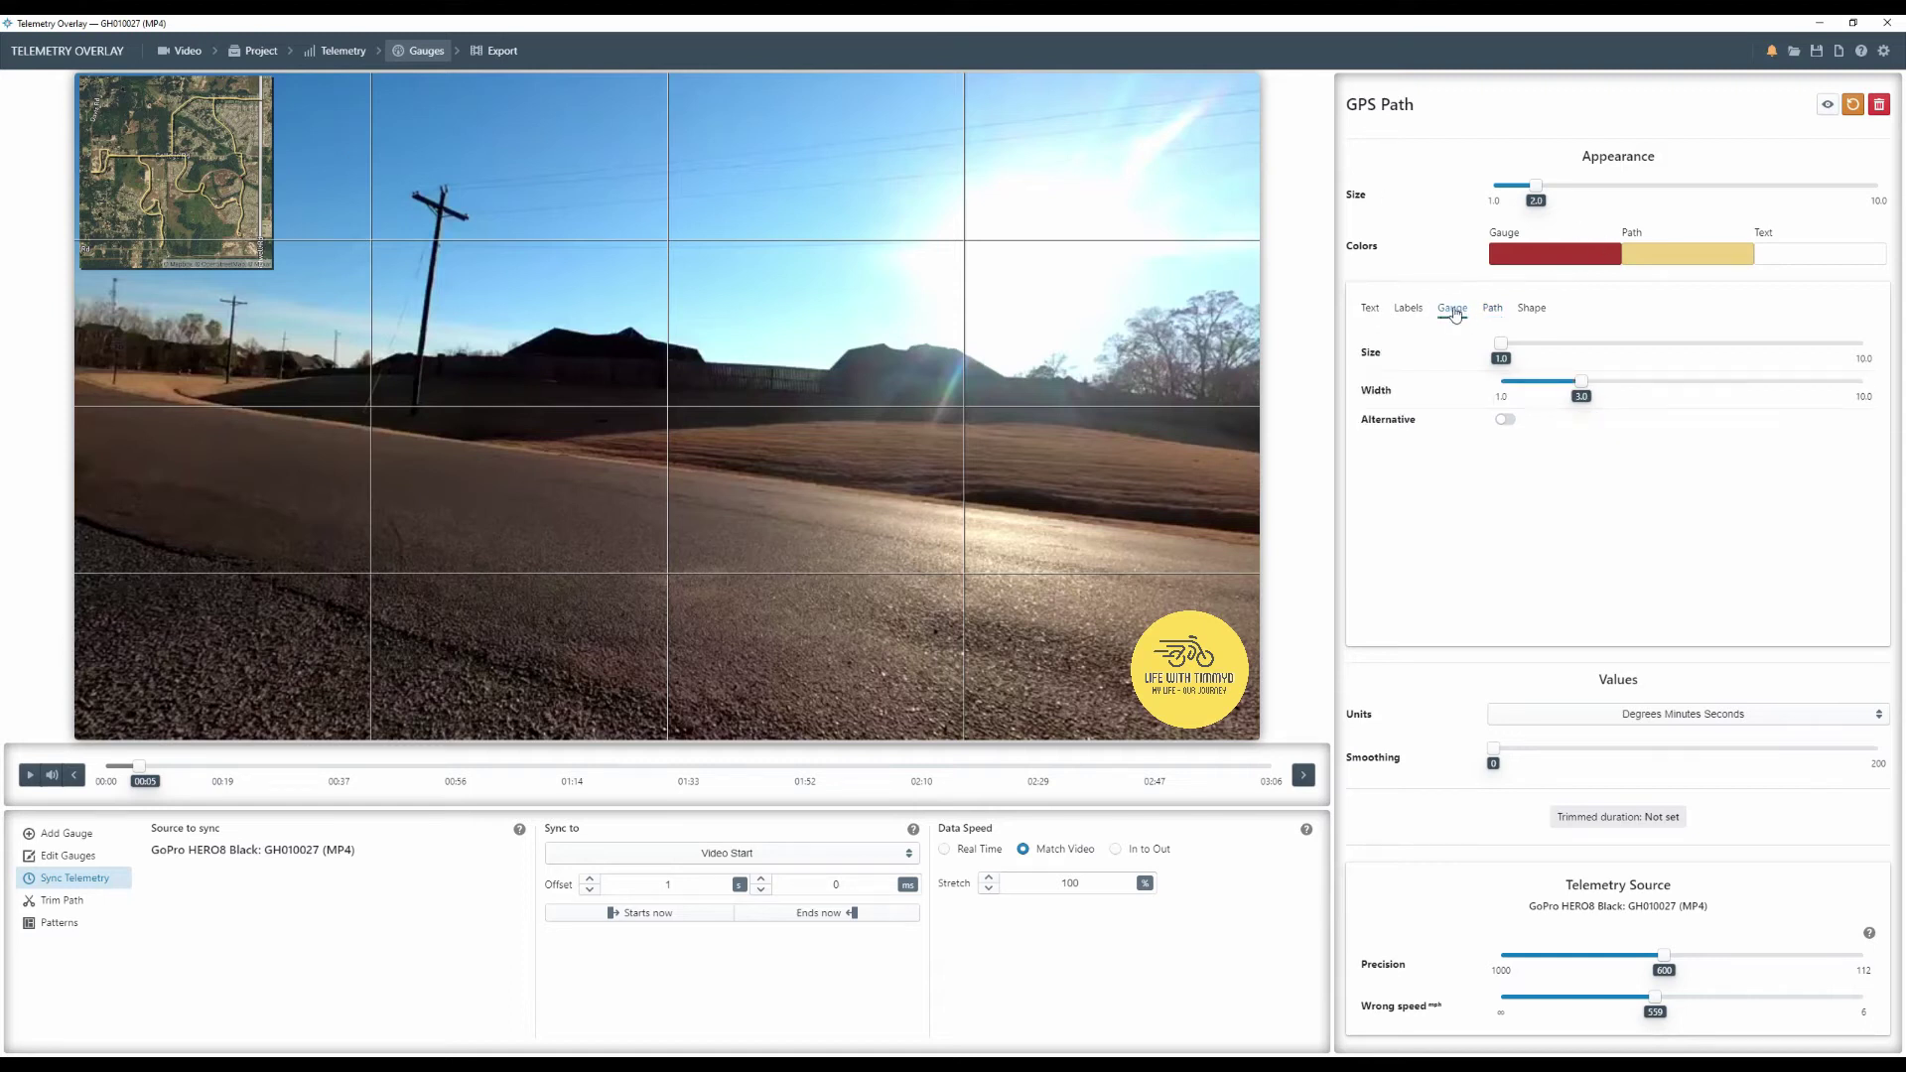
pyautogui.moveTo(1507, 347); pyautogui.dragTo(1580, 343)
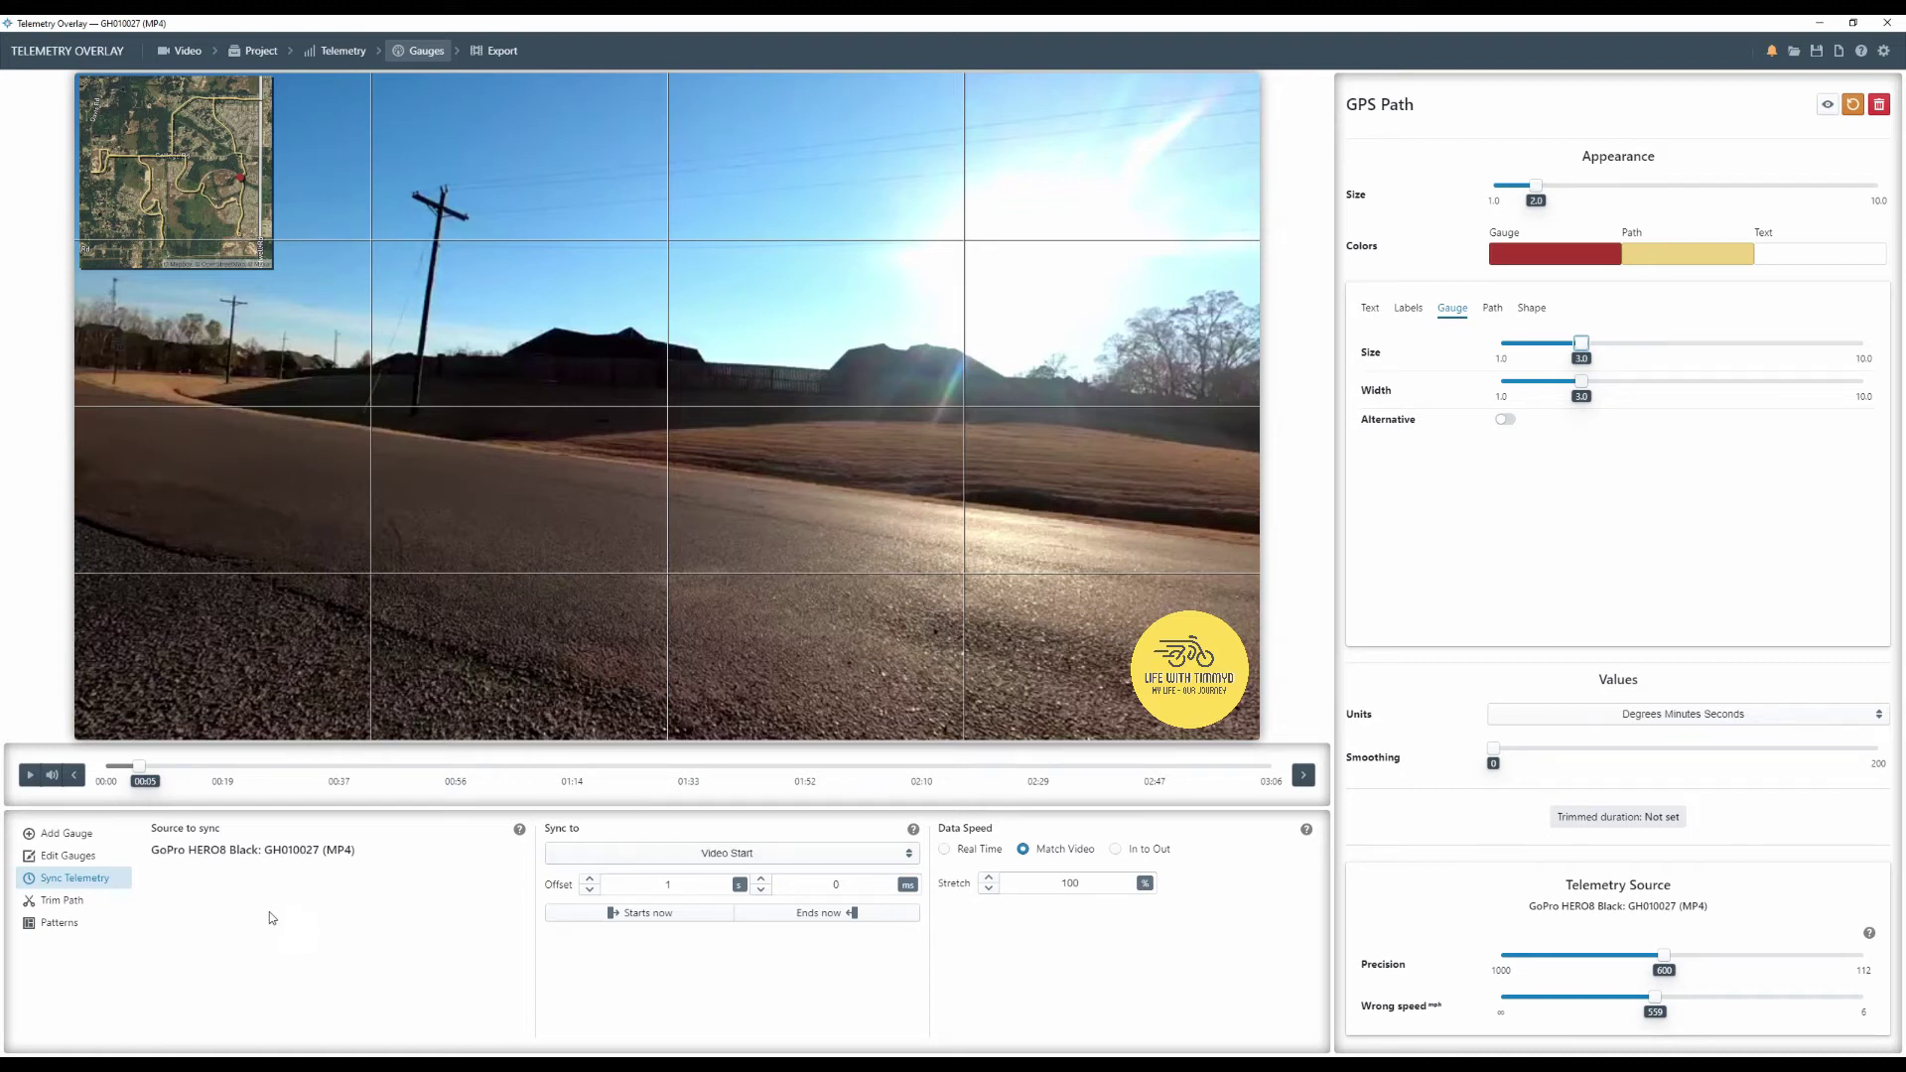
pyautogui.click(116, 844)
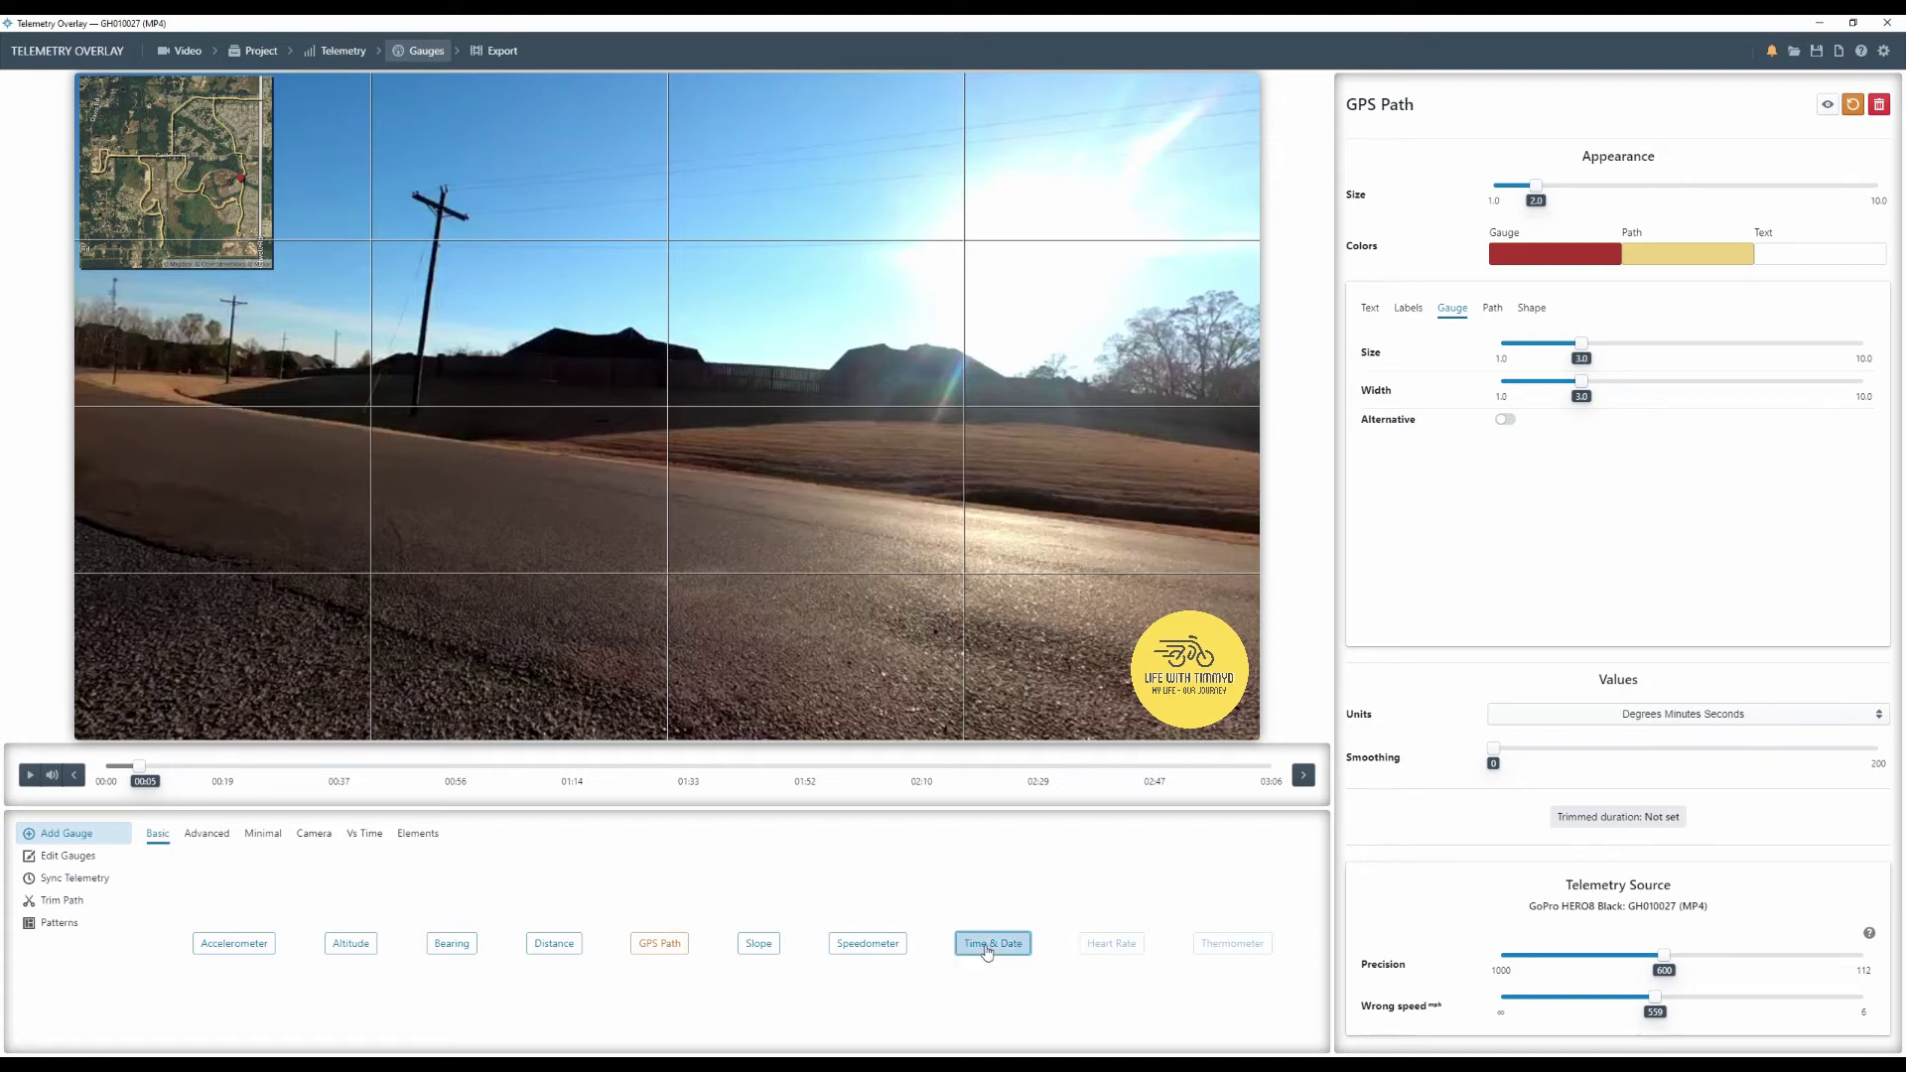
# - Add a Time & Date clock gauge in the video's bottom-left corner, previewing from the start
pyautogui.click(988, 948)
pyautogui.moveTo(737, 420); pyautogui.dragTo(231, 698)
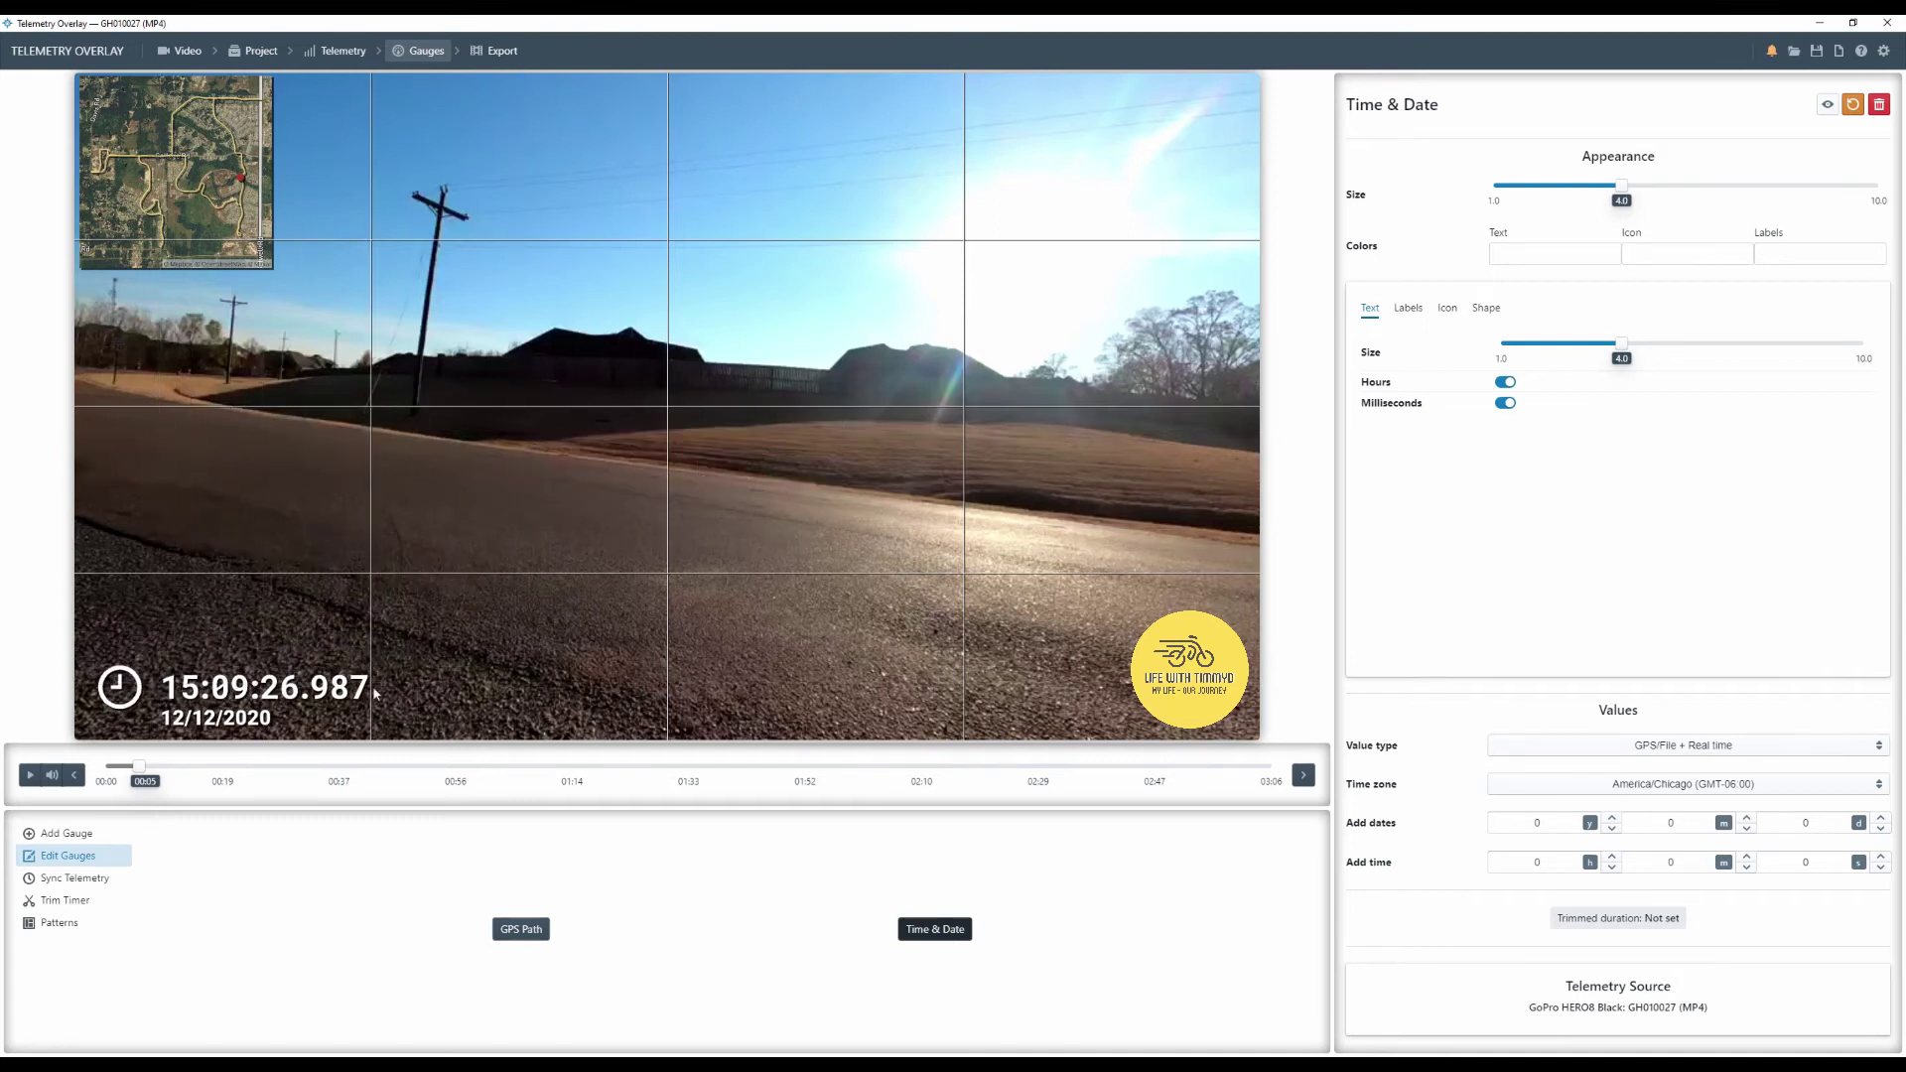
pyautogui.click(139, 766)
pyautogui.moveTo(139, 765); pyautogui.dragTo(76, 775)
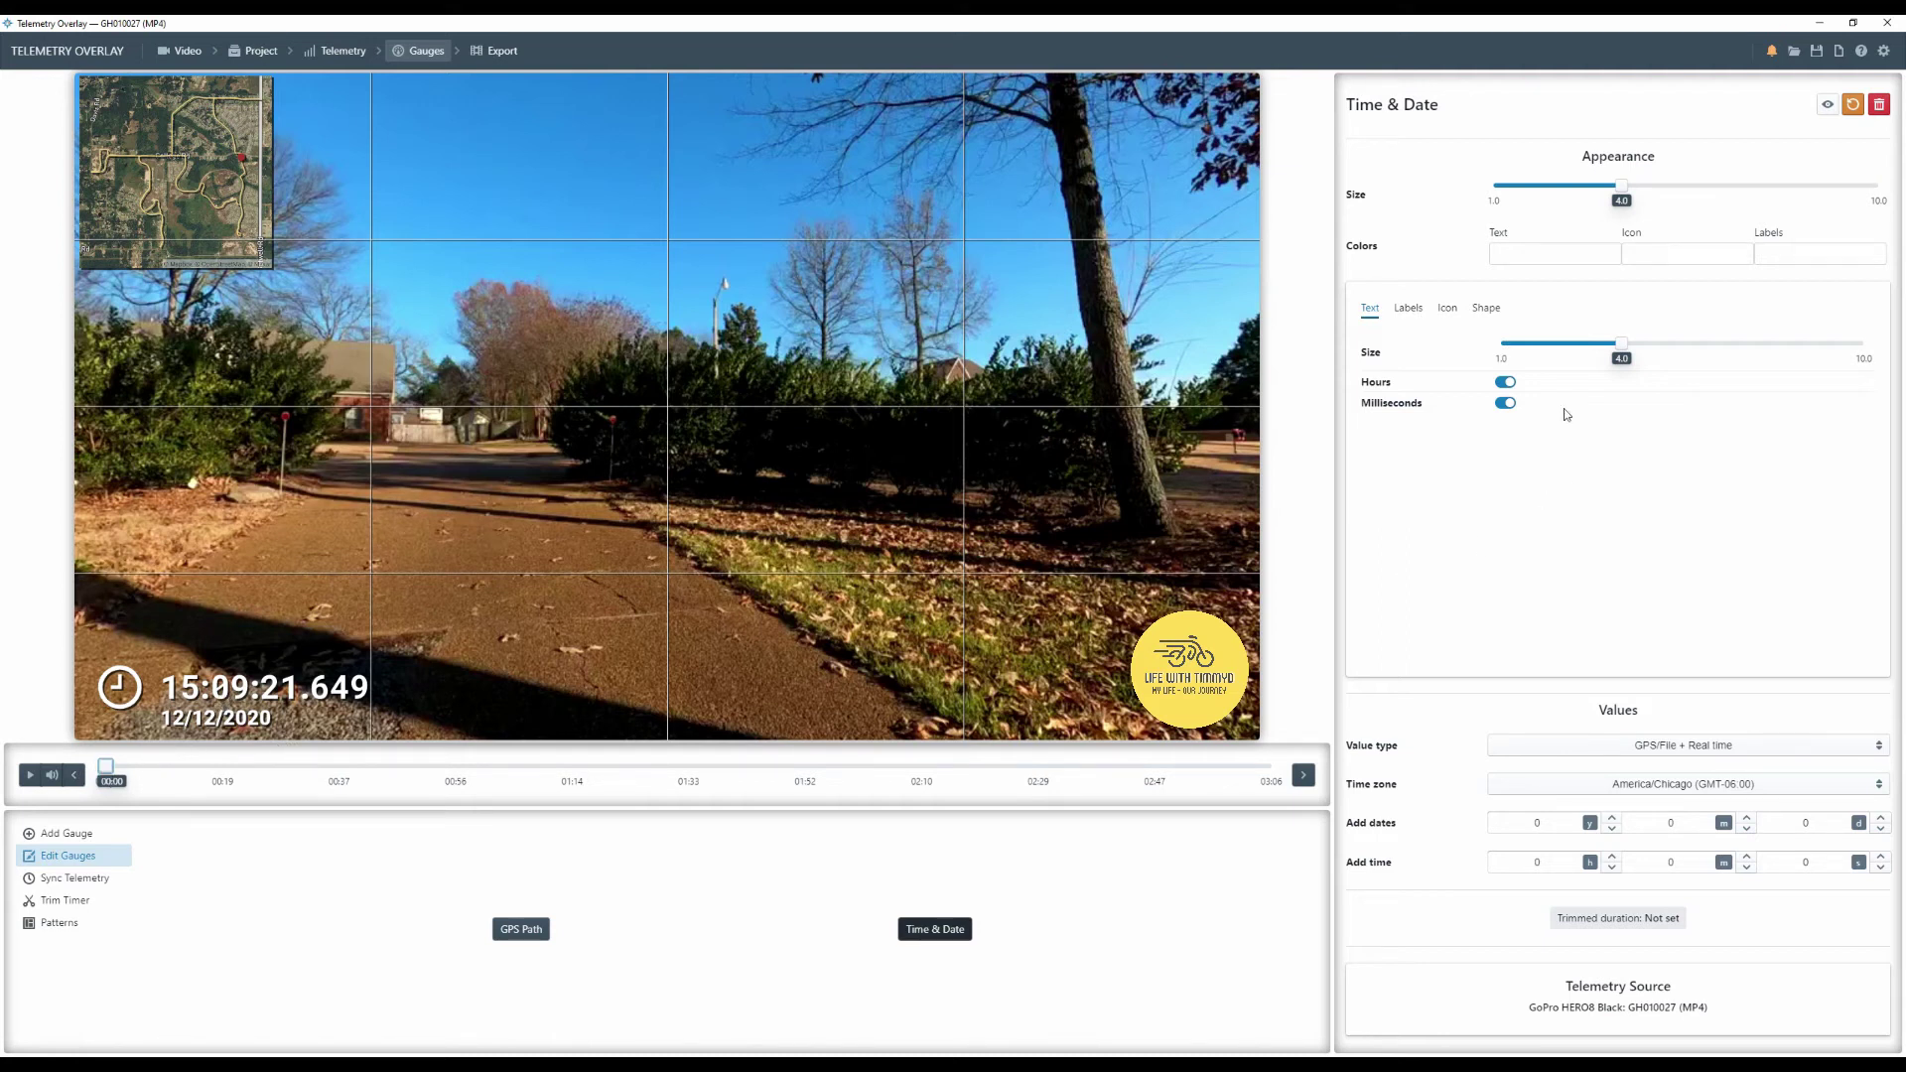
# - Turn off milliseconds, shrink the clock to size 2.2, and settle it into the corner
pyautogui.click(1506, 405)
pyautogui.click(1616, 188)
pyautogui.moveTo(1613, 188); pyautogui.dragTo(1543, 197)
pyautogui.moveTo(196, 699); pyautogui.dragTo(192, 714)
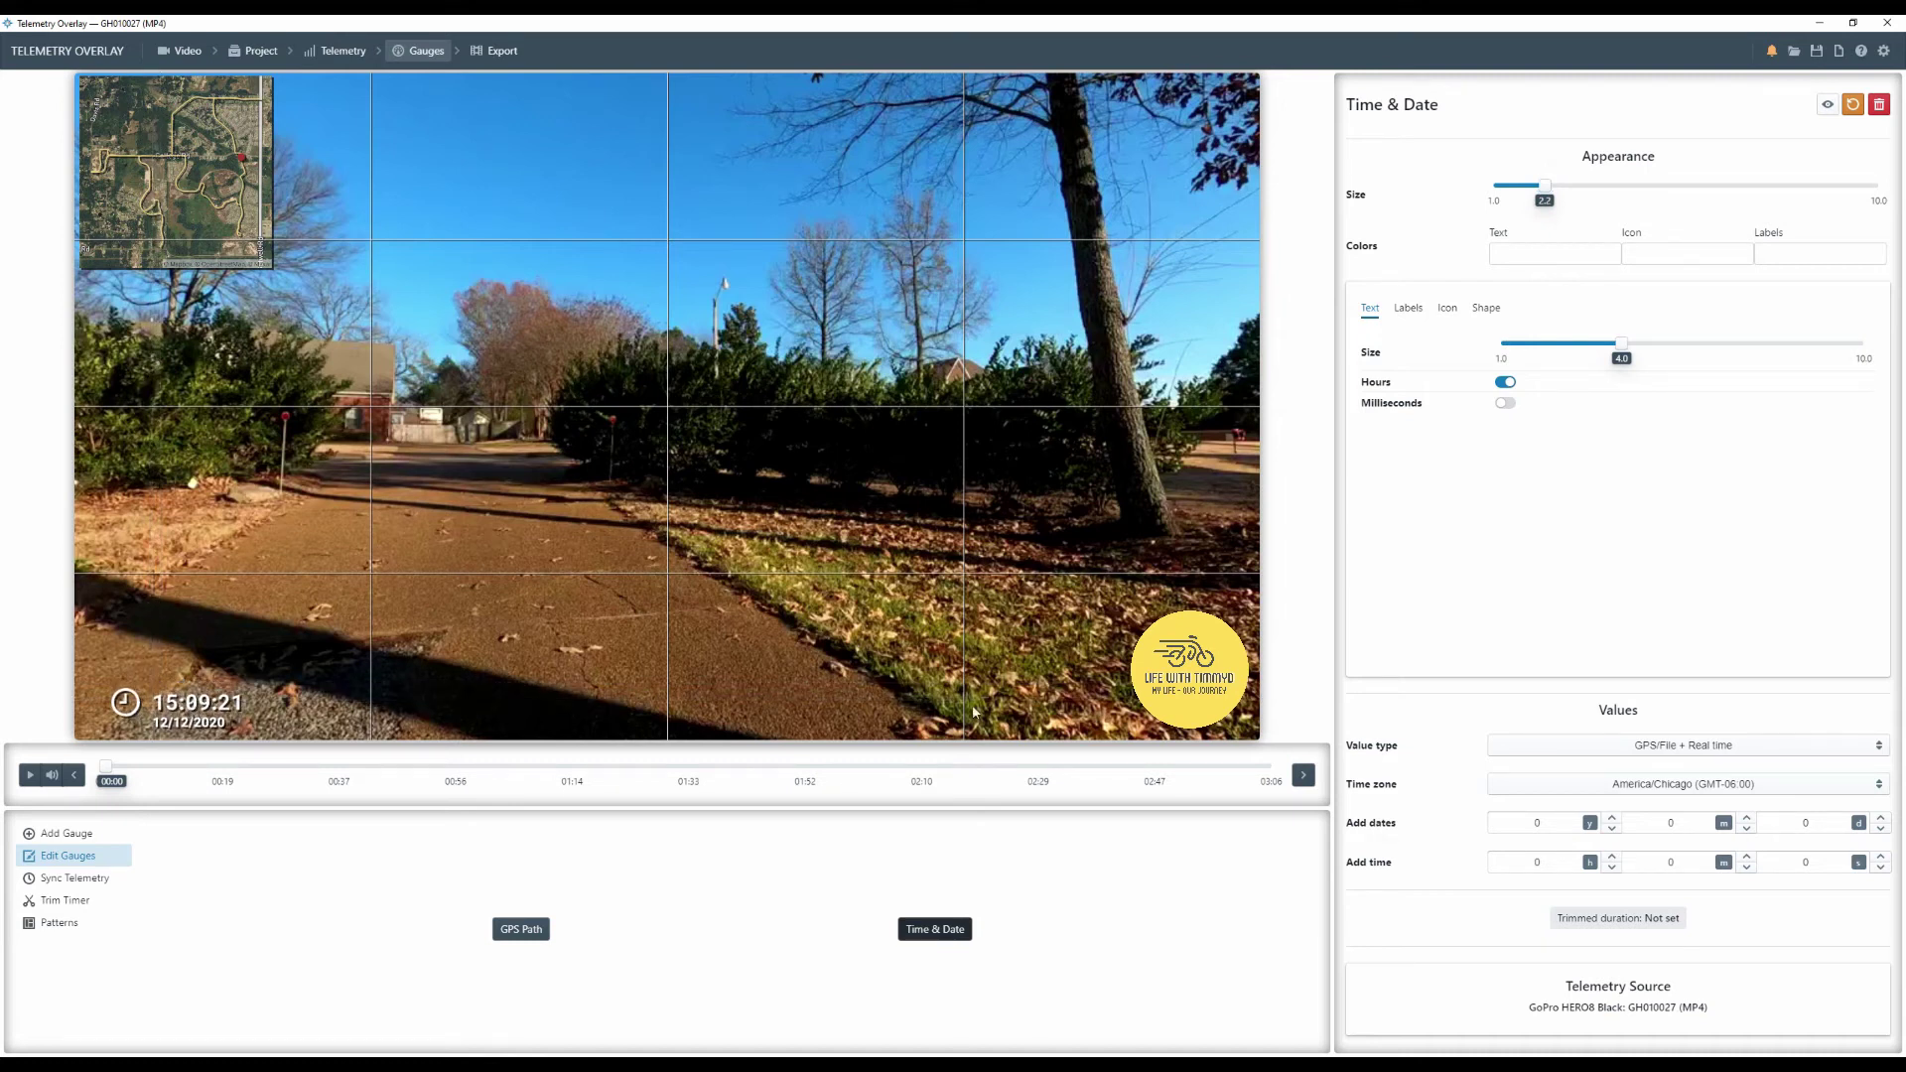
pyautogui.click(1484, 309)
# - Switch off the Date label under the clock and nudge it slightly lower
pyautogui.click(1449, 311)
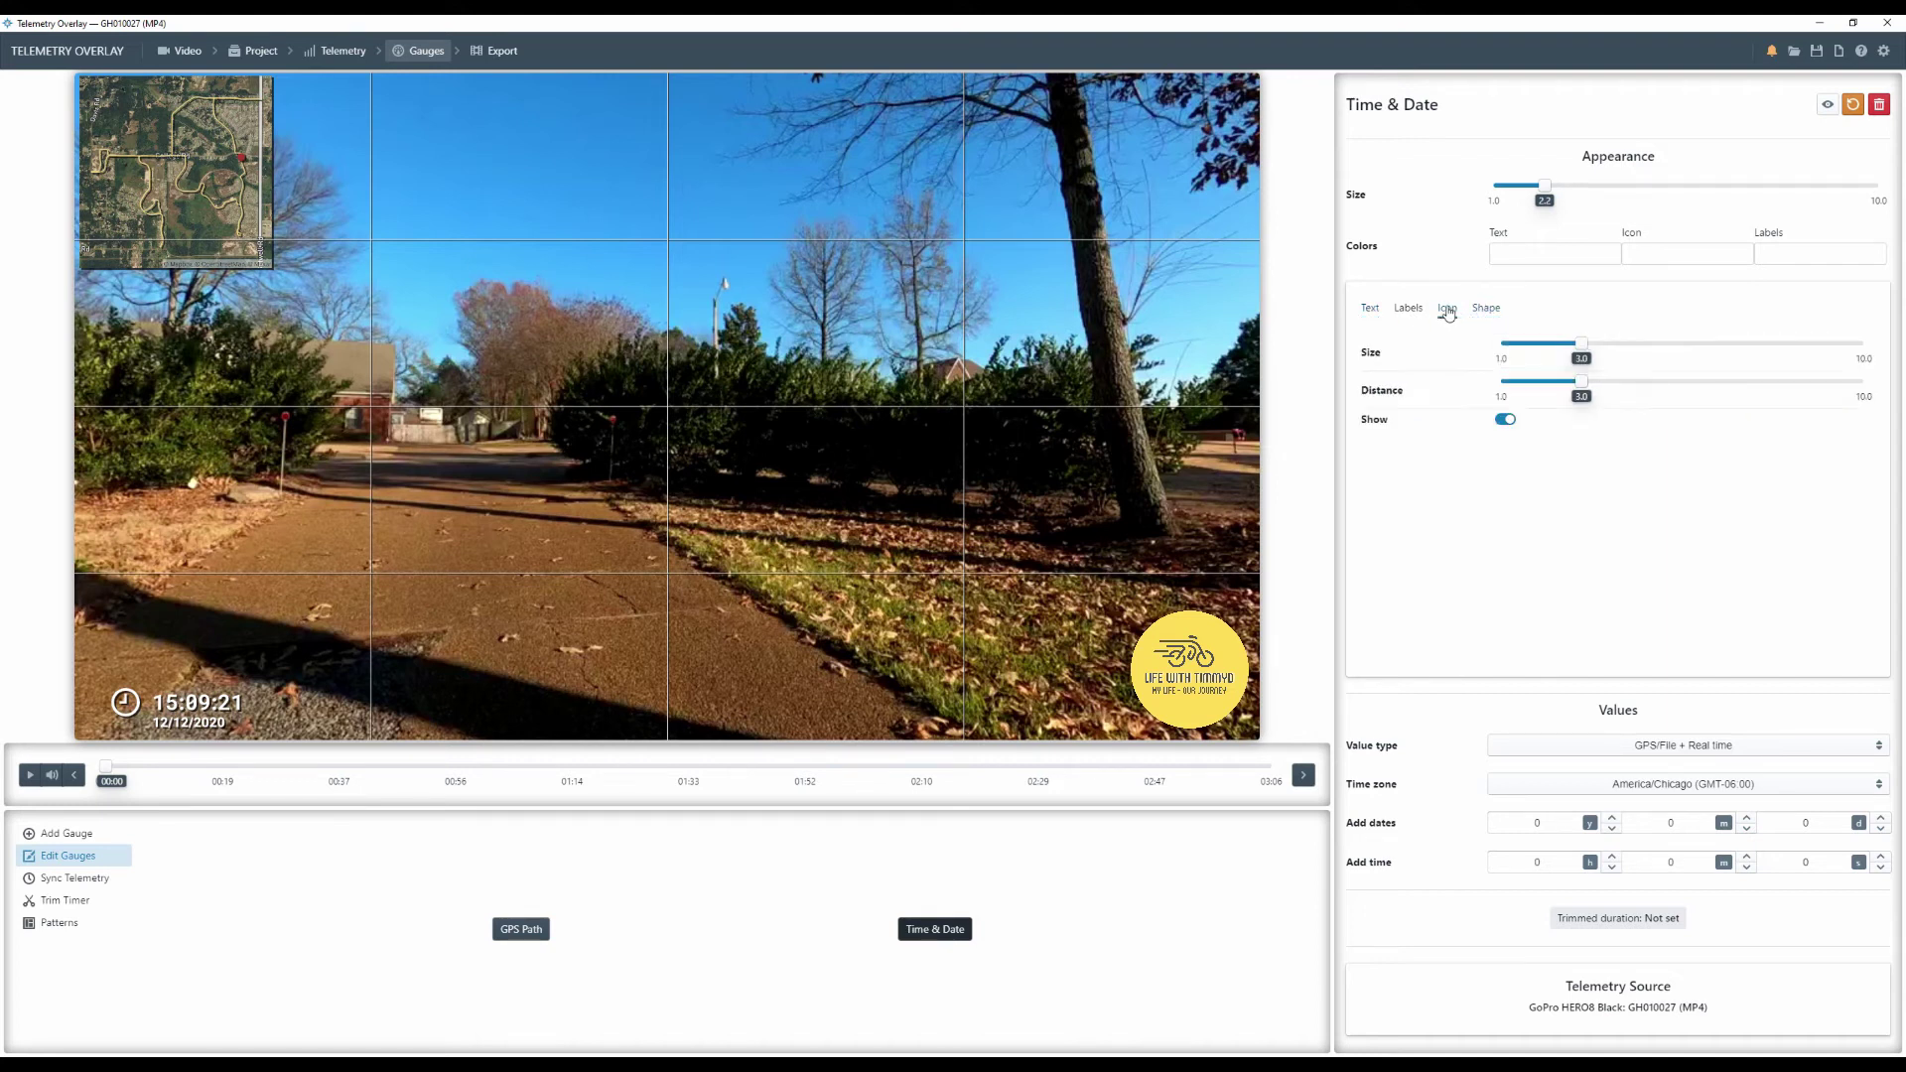
pyautogui.click(1411, 313)
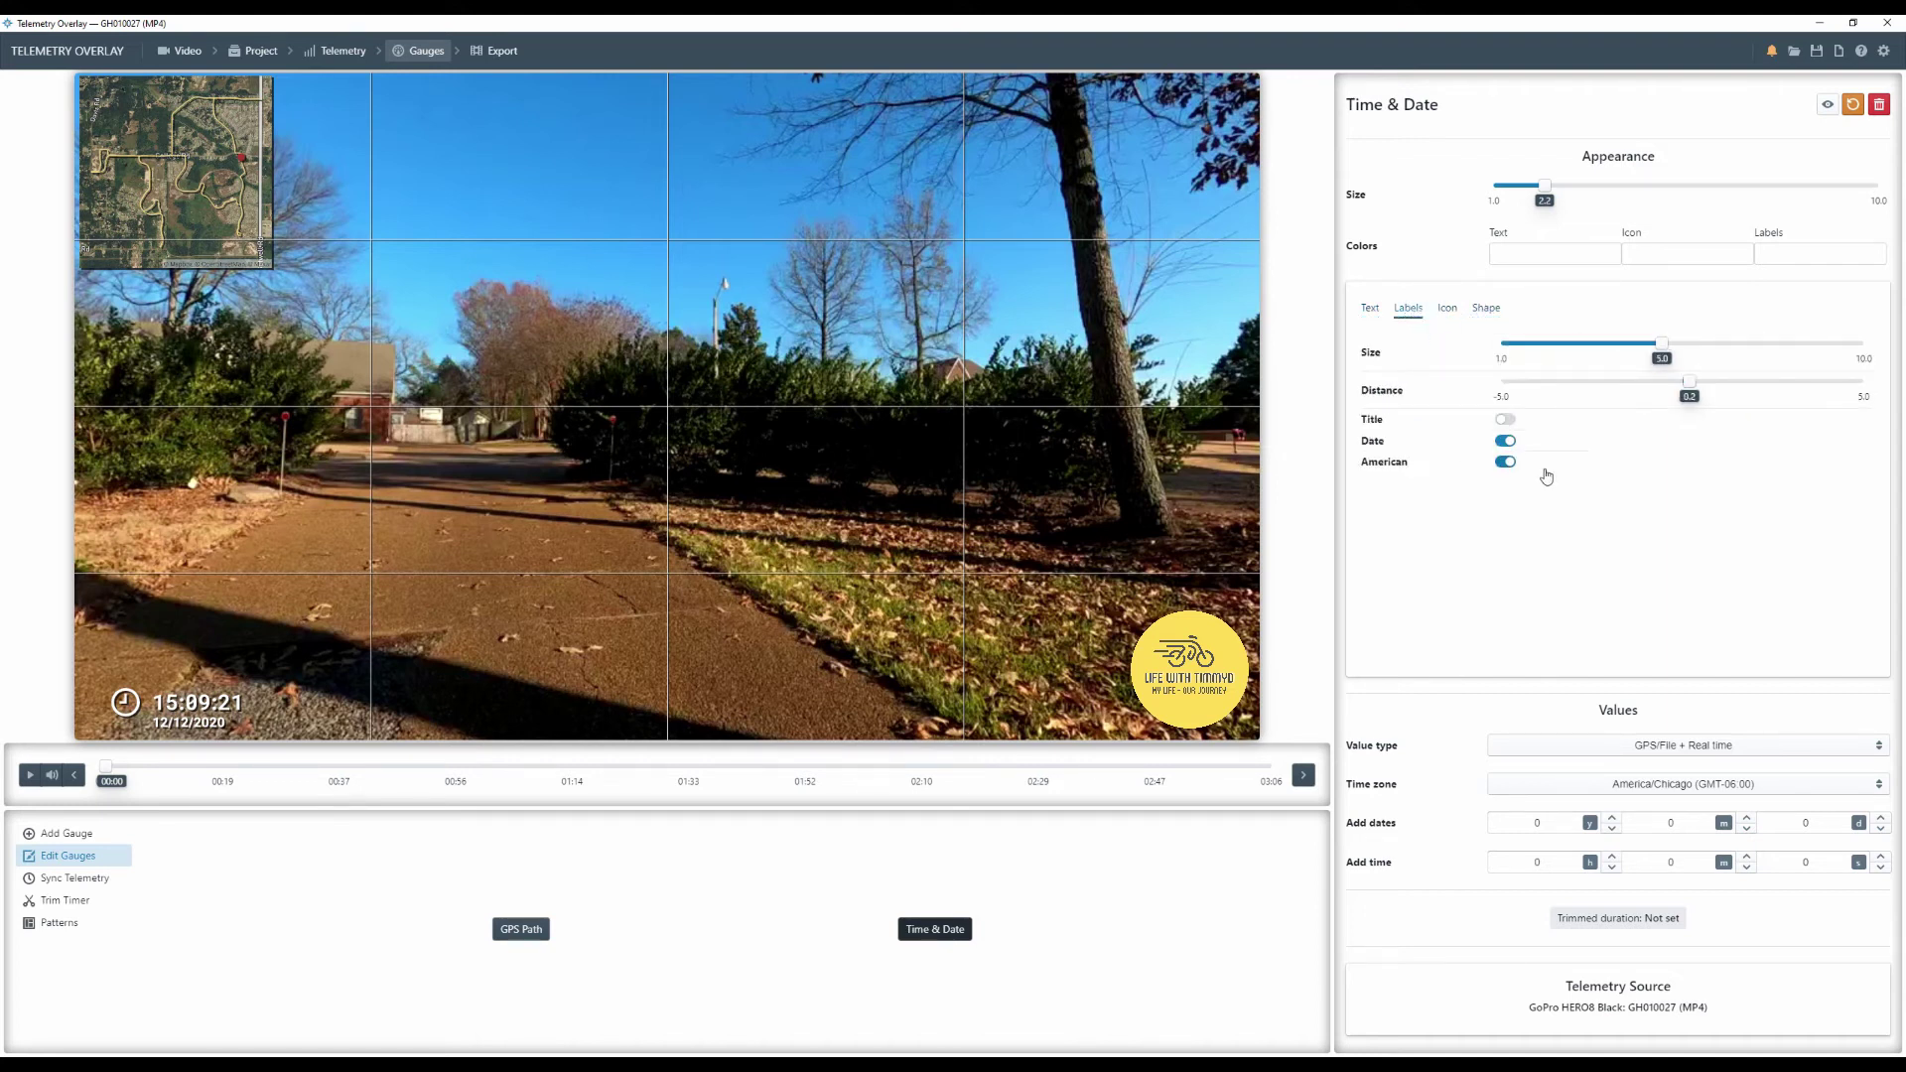
pyautogui.click(1506, 442)
pyautogui.moveTo(201, 709); pyautogui.dragTo(204, 716)
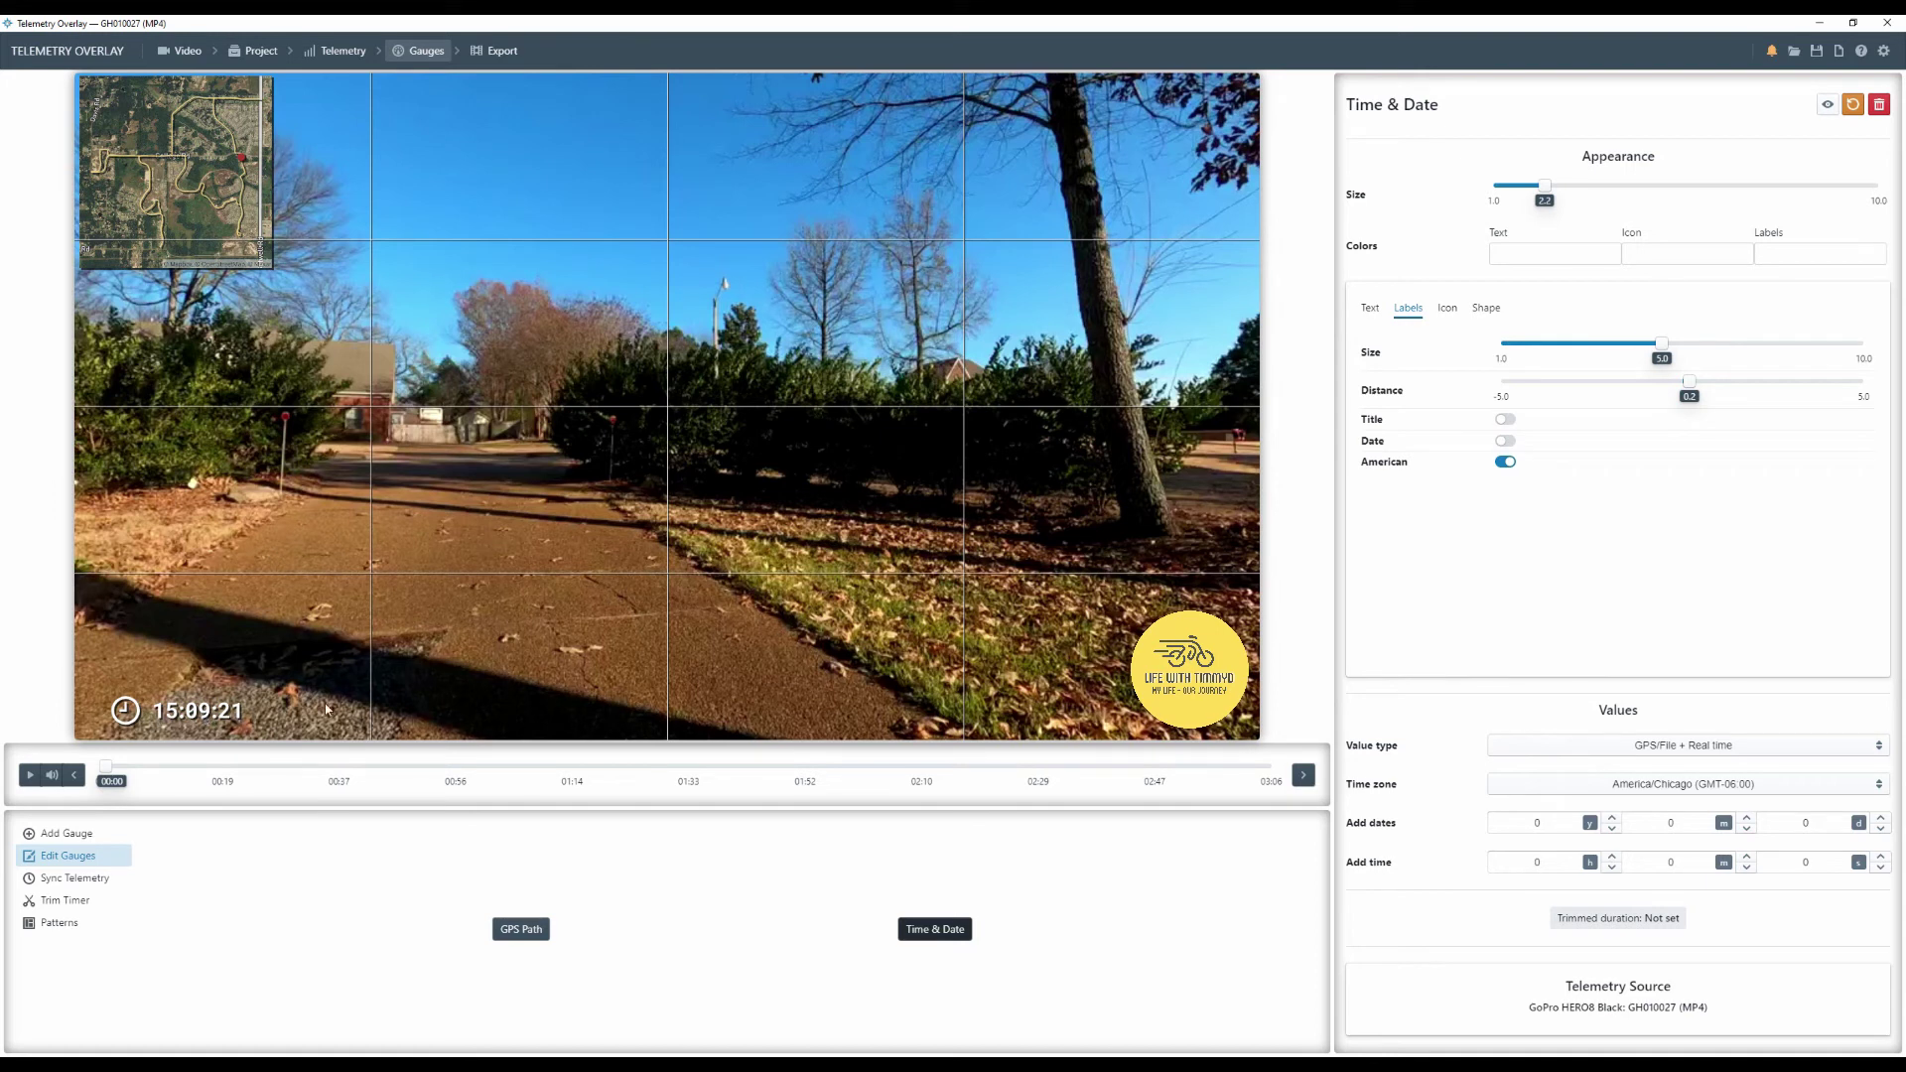
# - Set the clock's Value type to GPS/File only
pyautogui.click(1643, 746)
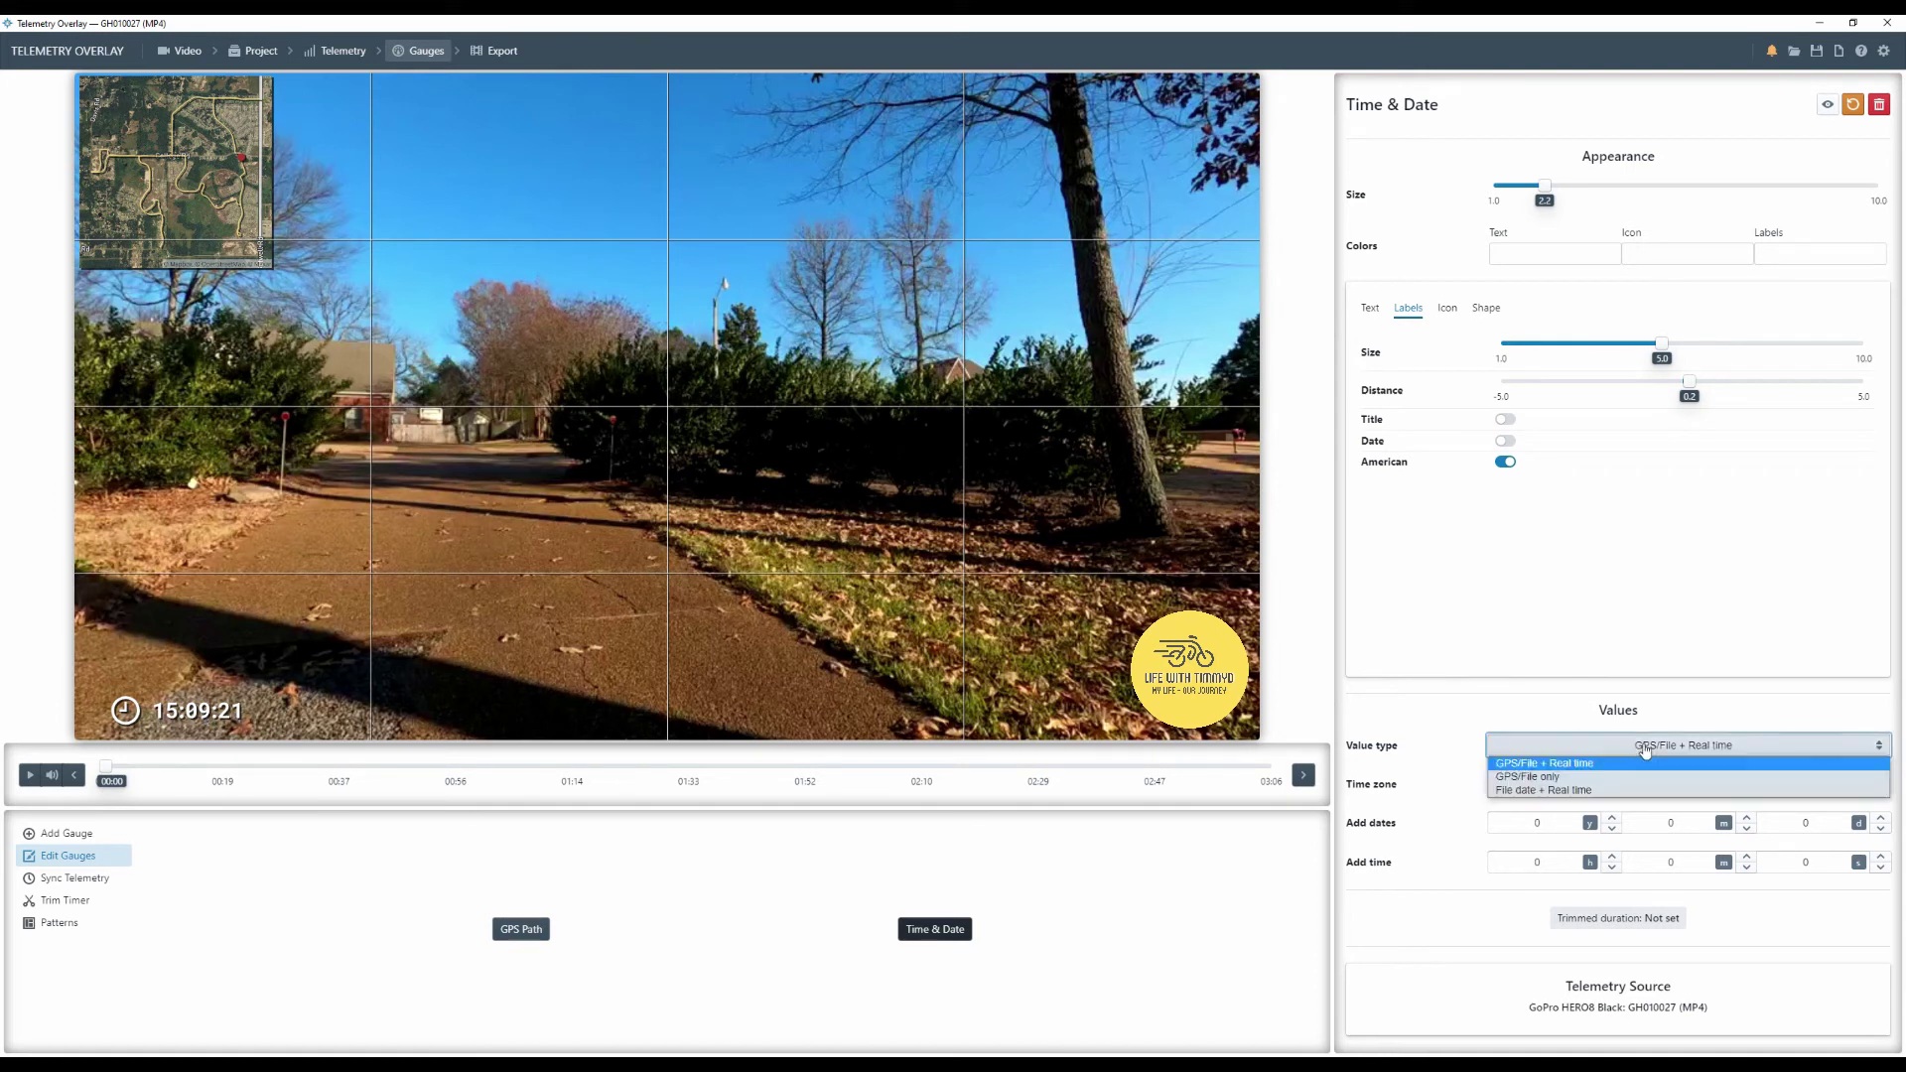
pyautogui.click(1552, 777)
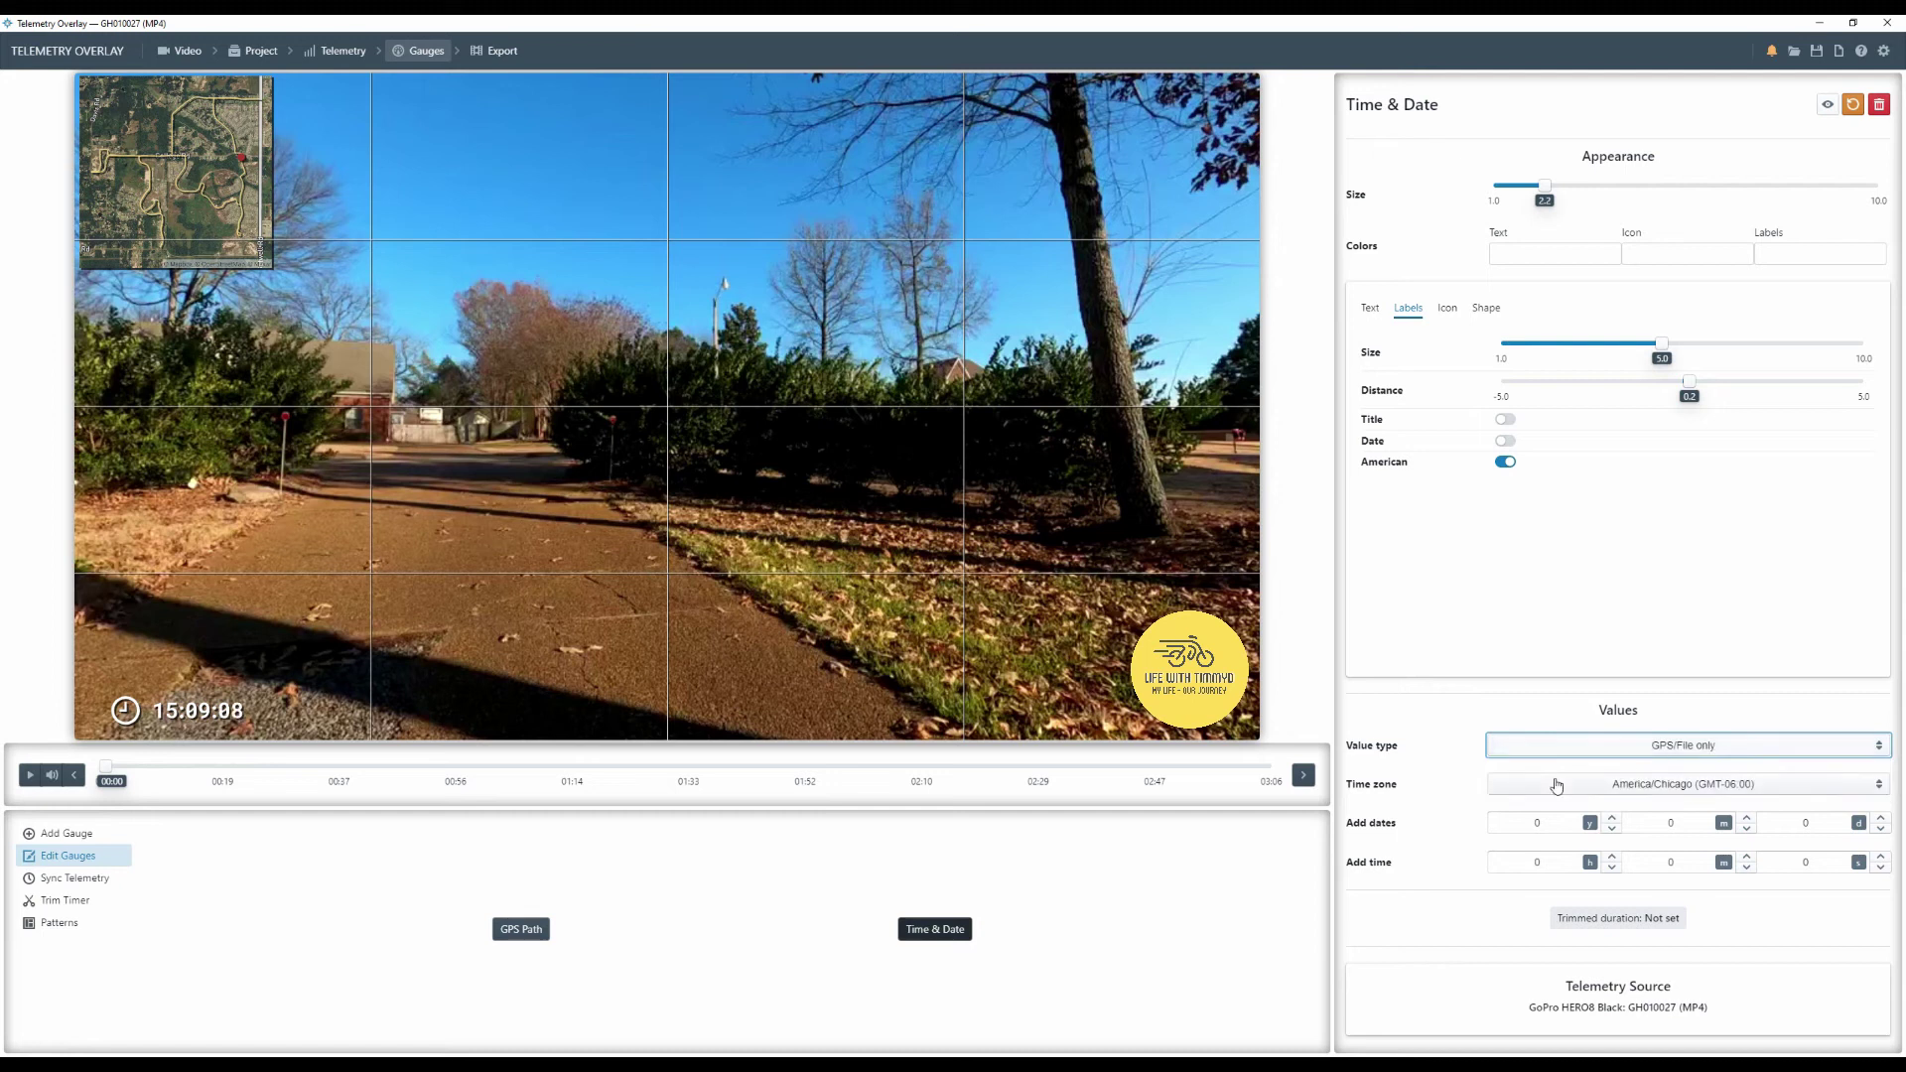
pyautogui.click(1688, 747)
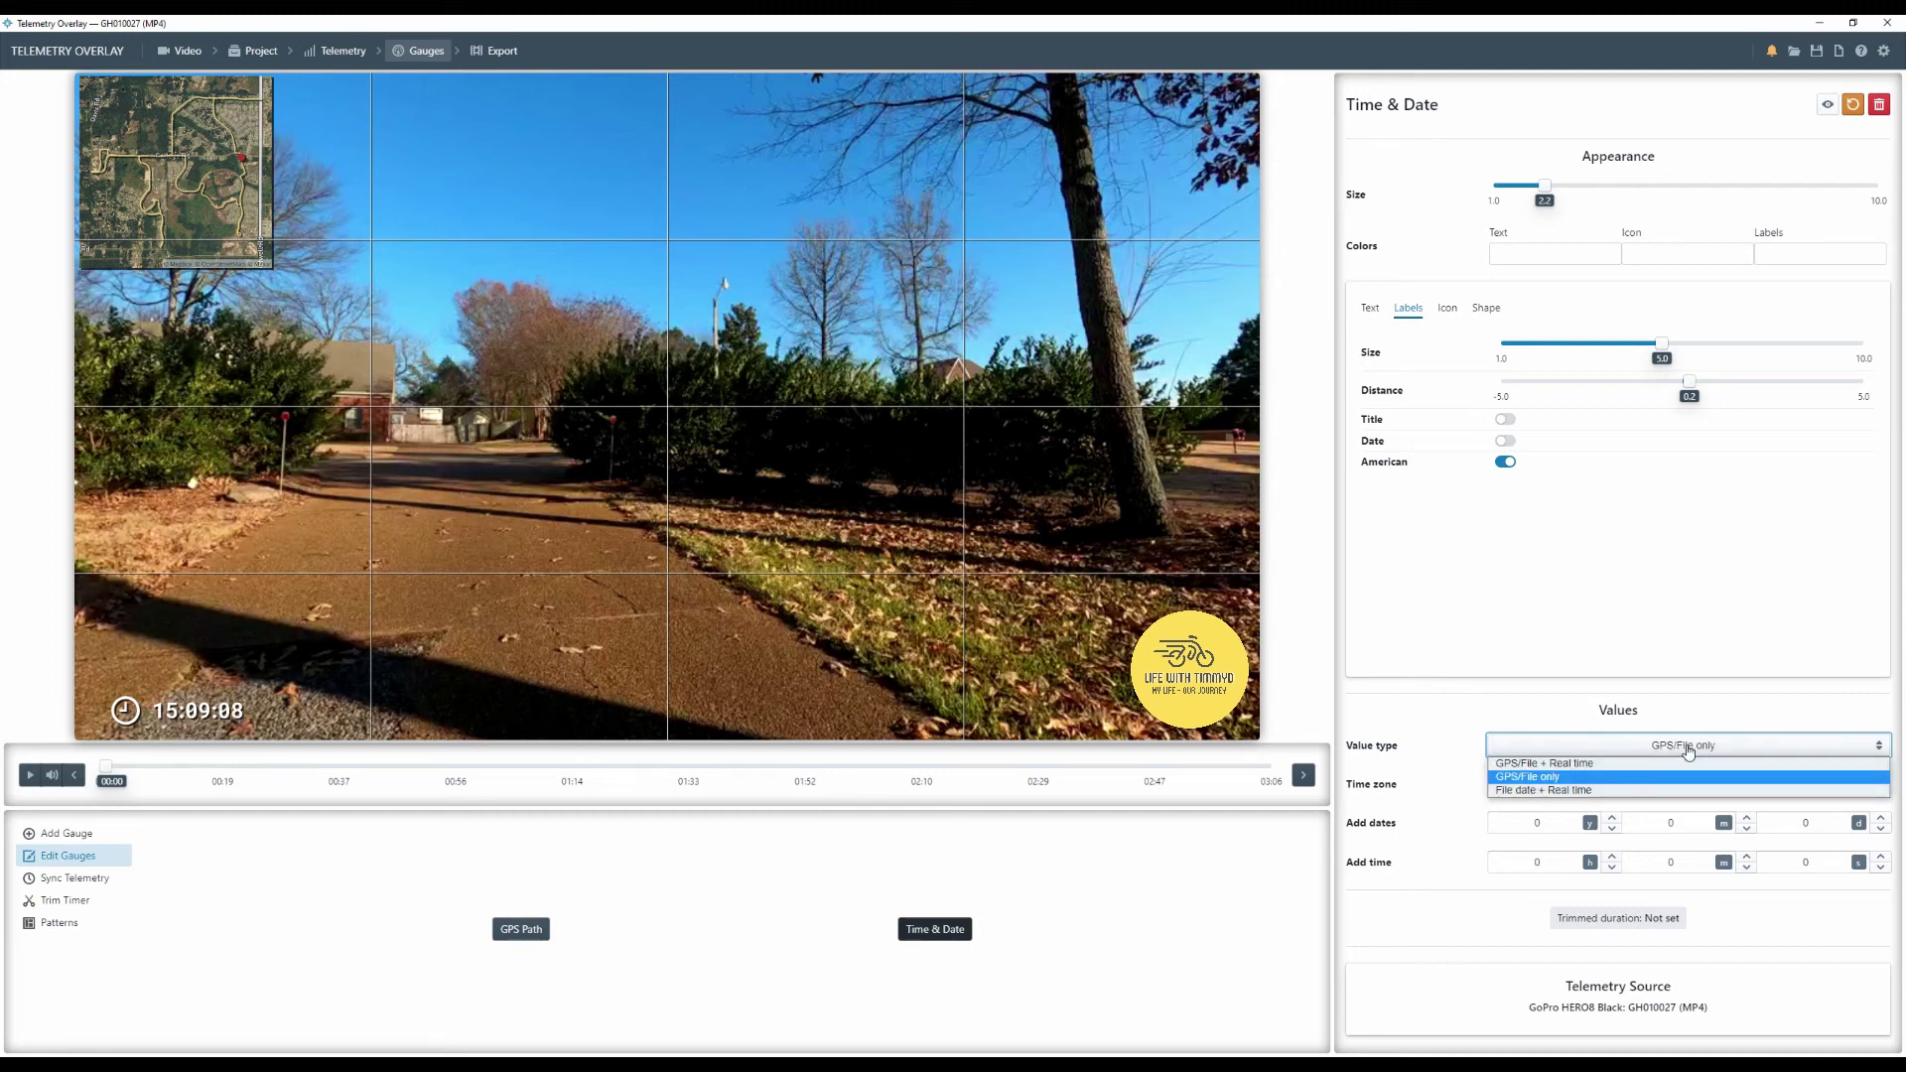
pyautogui.click(1594, 780)
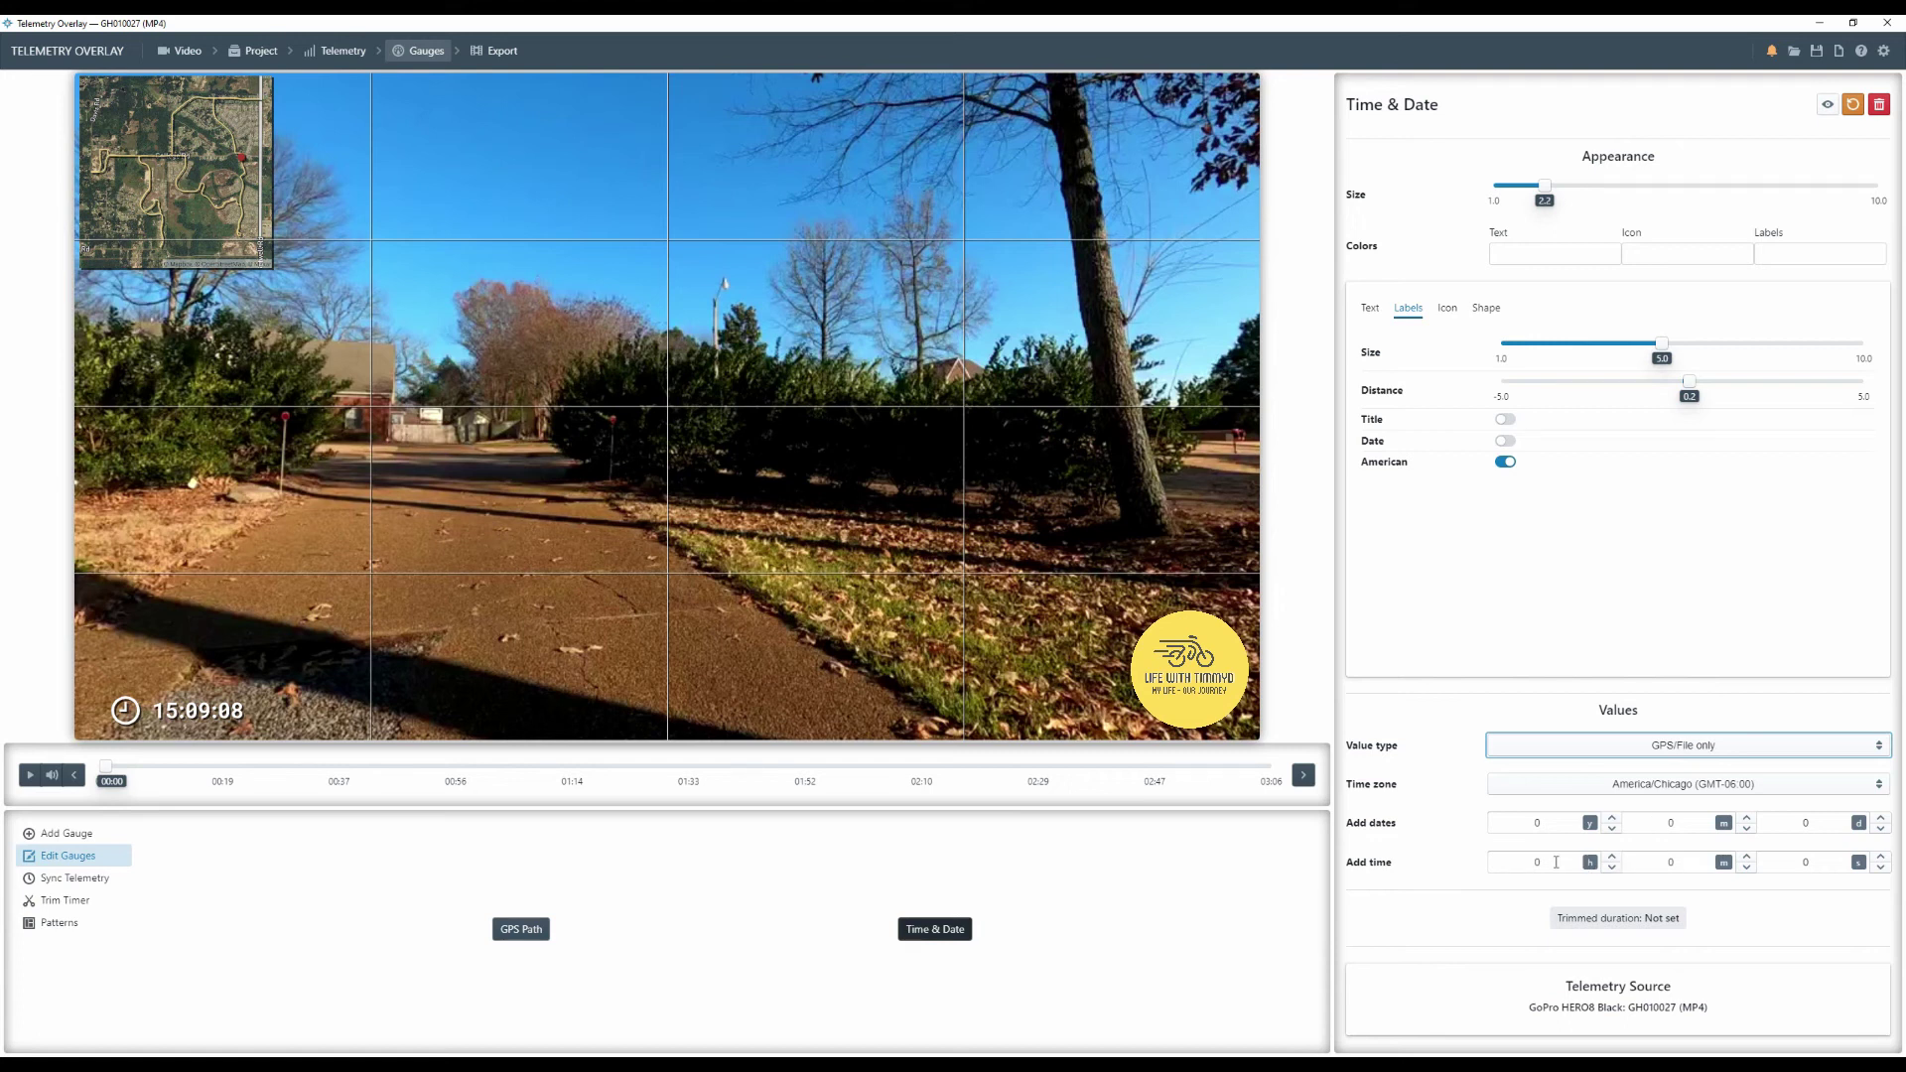
# - Lower the clock's Add time hour offset to -15 h
pyautogui.click(1612, 856)
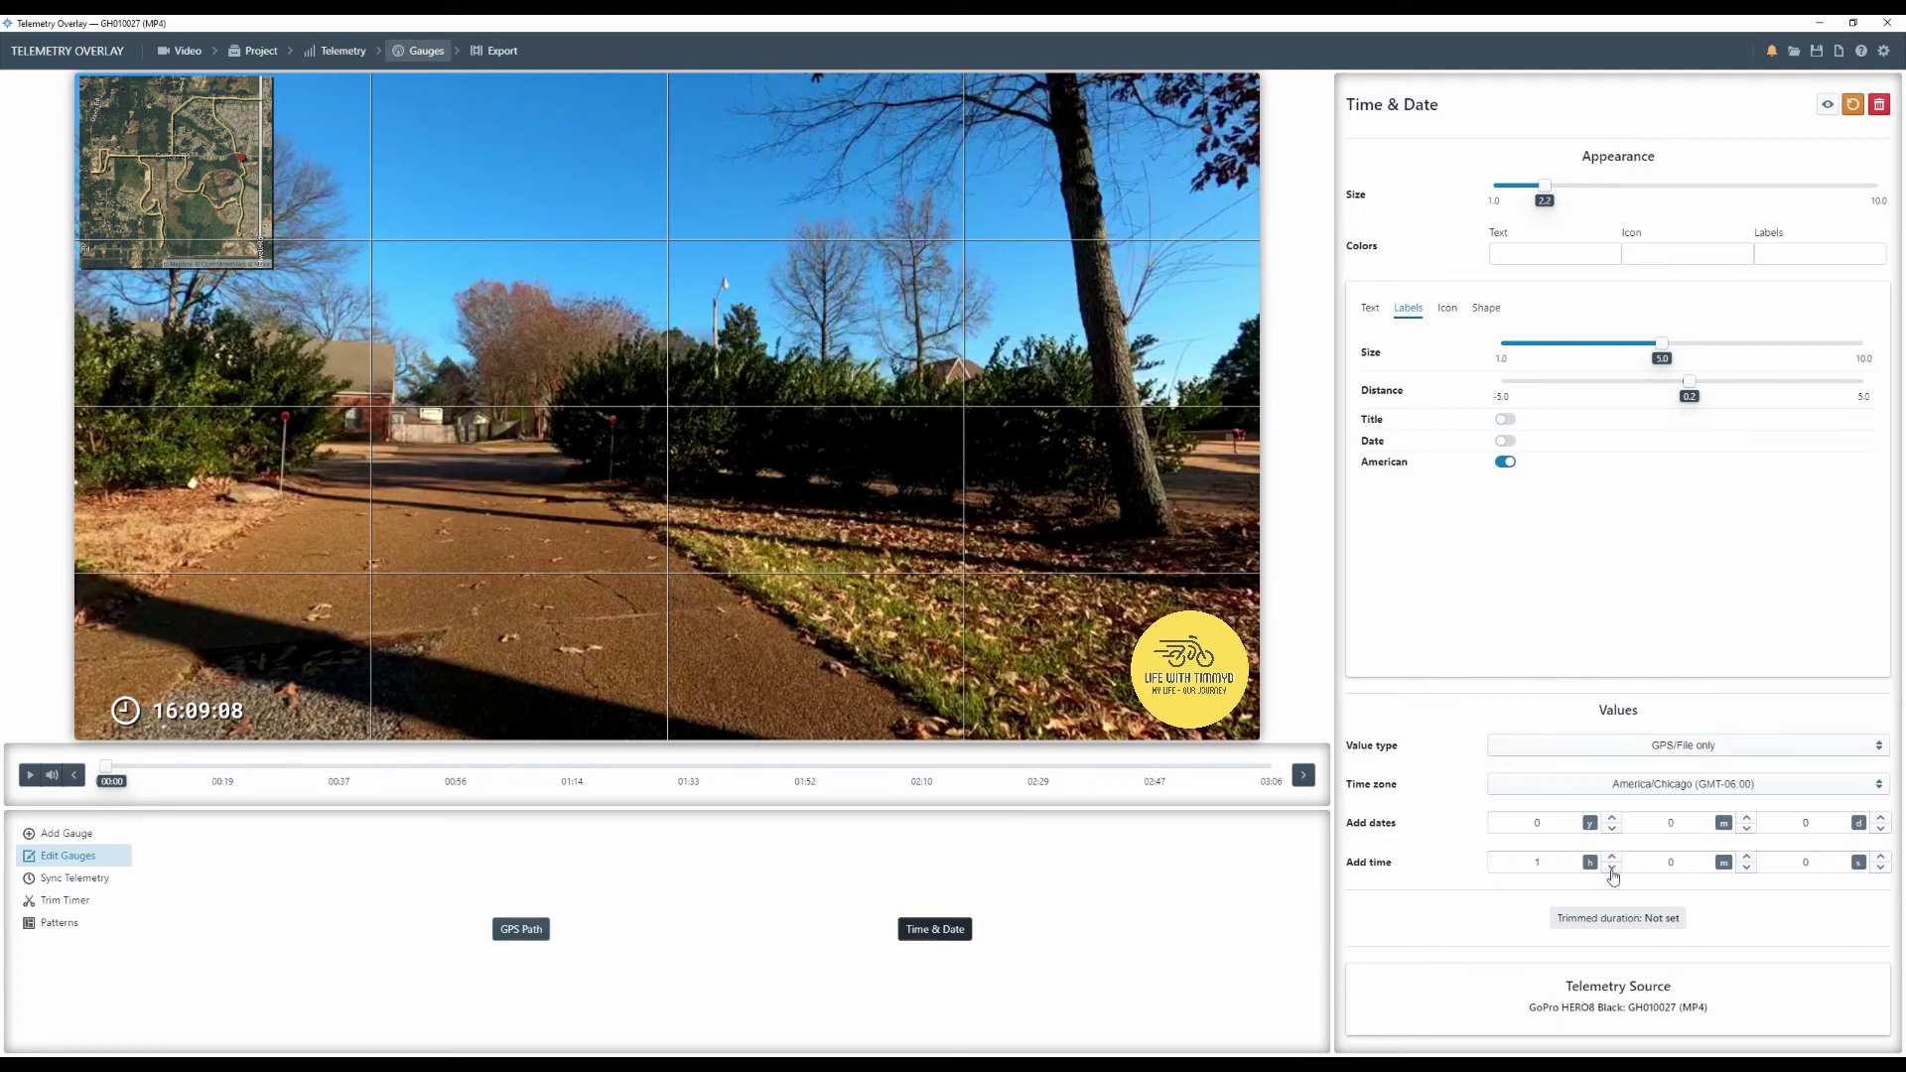
pyautogui.click(1613, 872)
pyautogui.click(1613, 873)
pyautogui.click(1613, 872)
pyautogui.click(1612, 872)
pyautogui.click(1613, 872)
pyautogui.click(1613, 872)
pyautogui.click(1614, 874)
pyautogui.click(1613, 873)
pyautogui.click(1614, 873)
pyautogui.click(1614, 873)
pyautogui.click(1614, 873)
pyautogui.click(1613, 873)
pyautogui.click(1614, 873)
pyautogui.click(1614, 873)
pyautogui.click(1613, 873)
pyautogui.click(1614, 874)
# - Set the minute offset to -9 and seconds to -8 so it starts at 00:00:00, then play
pyautogui.click(1748, 873)
pyautogui.click(1748, 873)
pyautogui.click(1748, 873)
pyautogui.click(1748, 873)
pyautogui.click(1748, 874)
pyautogui.click(1748, 874)
pyautogui.click(1748, 873)
pyautogui.click(1748, 873)
pyautogui.click(1880, 873)
pyautogui.click(1880, 873)
pyautogui.click(1880, 873)
pyautogui.click(1880, 869)
pyautogui.click(1879, 869)
pyautogui.click(1880, 870)
pyautogui.click(1880, 869)
pyautogui.click(1880, 870)
pyautogui.click(30, 775)
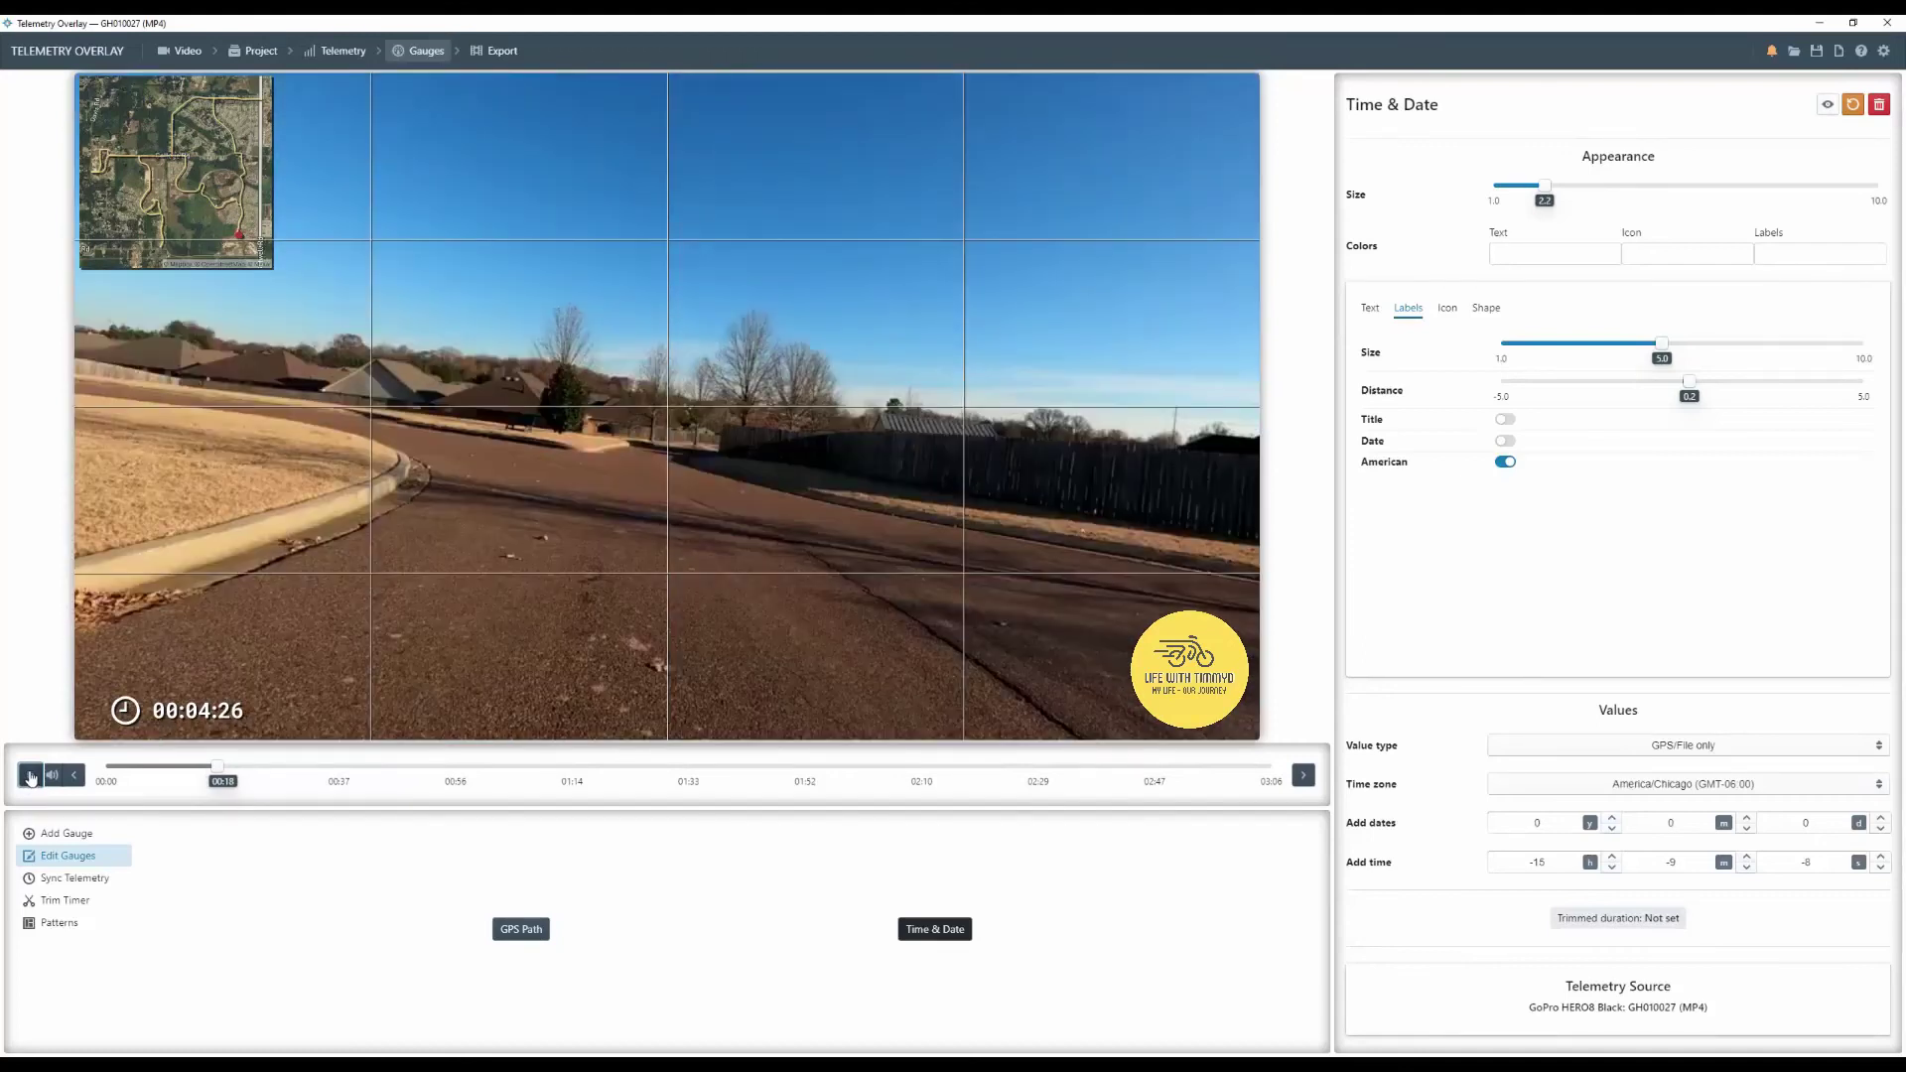
# - Pause the video at the 00:10 mark, with the elapsed clock showing 00:04:26
pyautogui.click(30, 775)
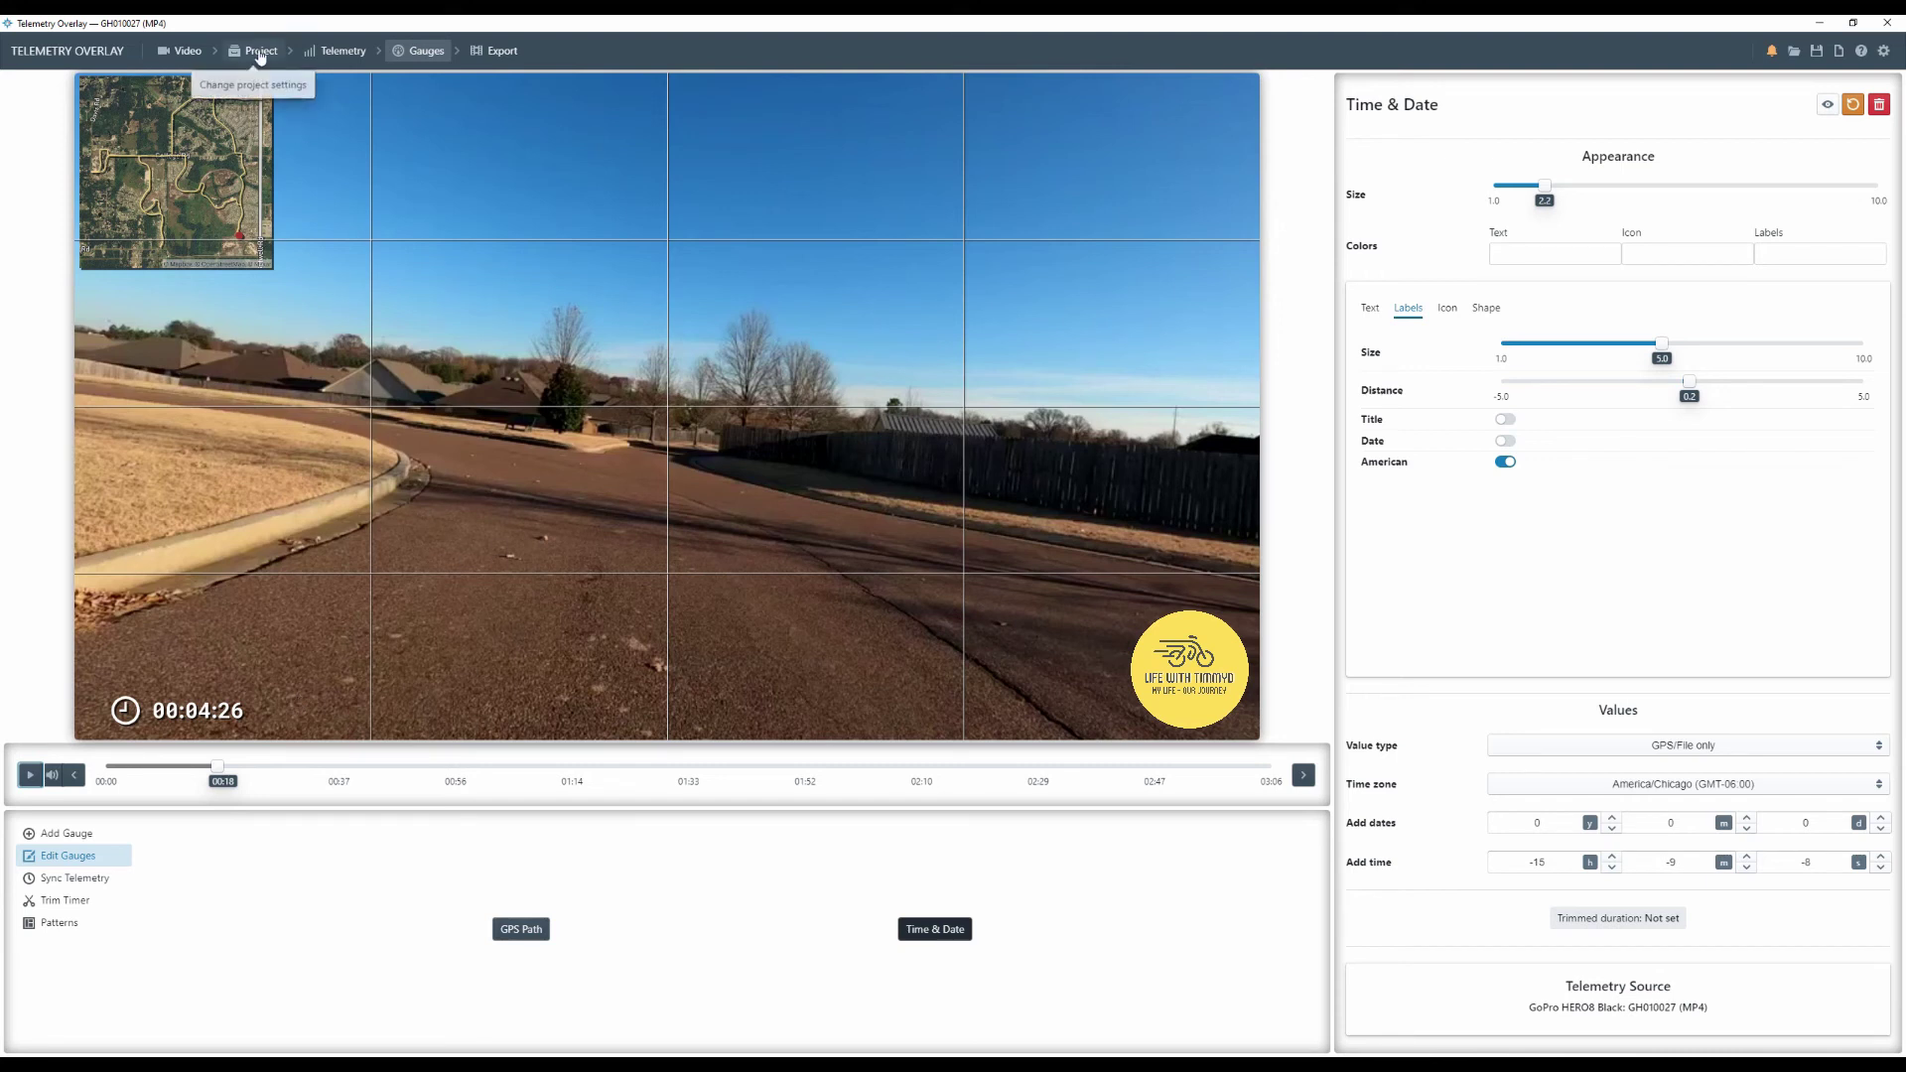
# - Set the project's bottom drawer to 15 and position the elapsed clock on that dark band
pyautogui.click(259, 53)
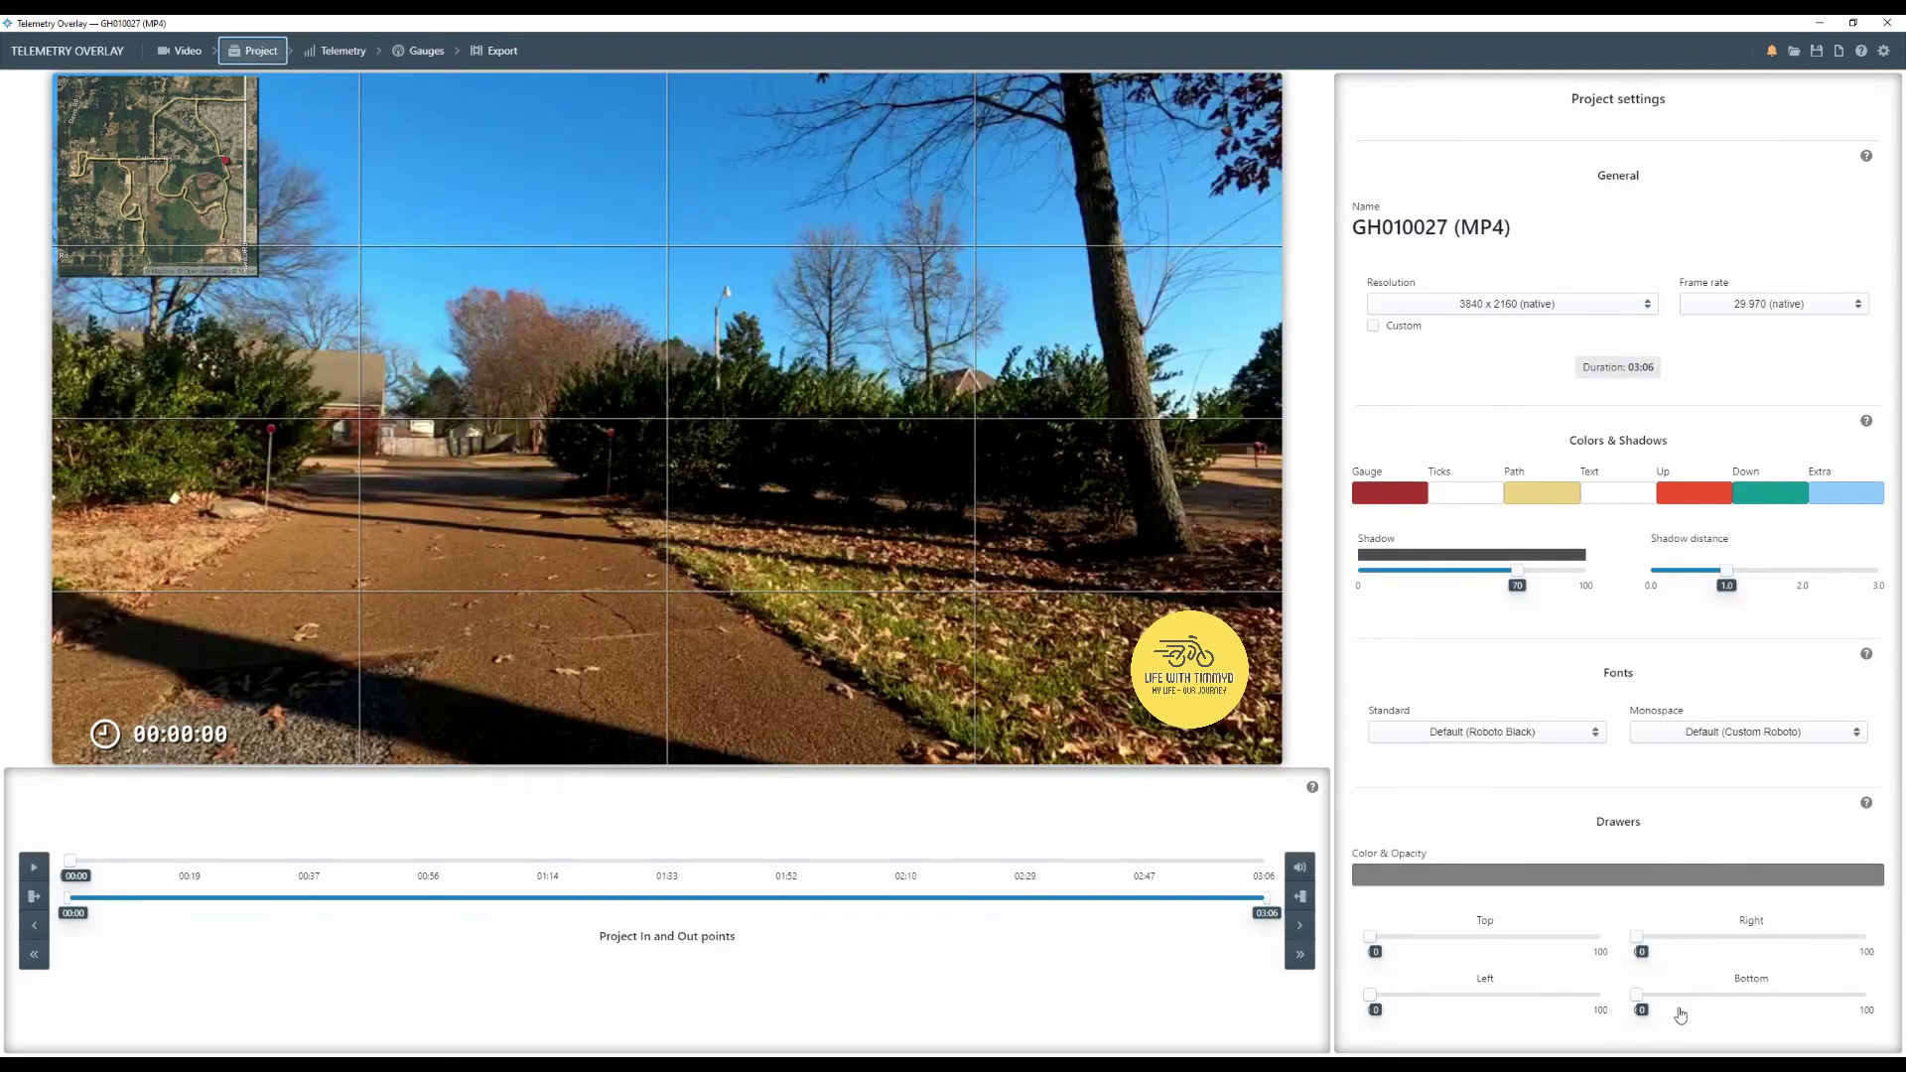
pyautogui.moveTo(1640, 996); pyautogui.dragTo(1673, 989)
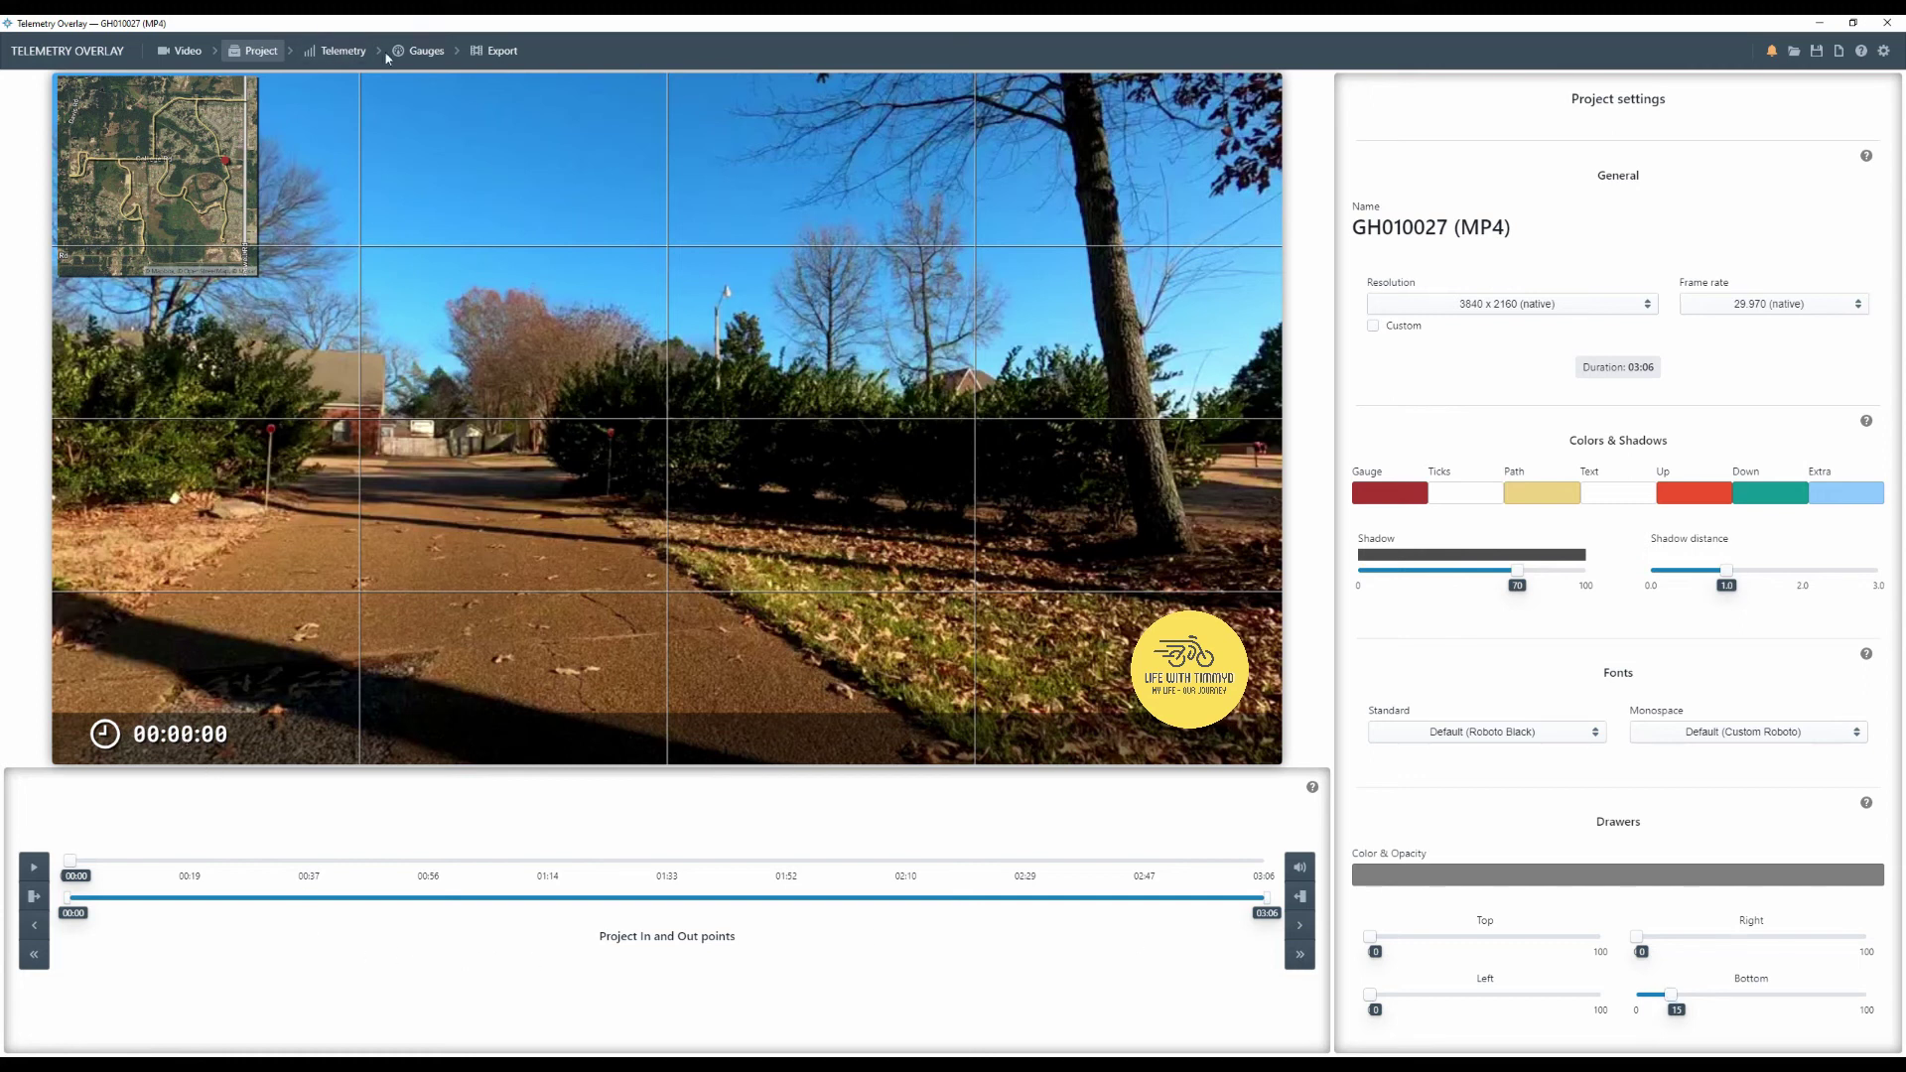
pyautogui.click(424, 50)
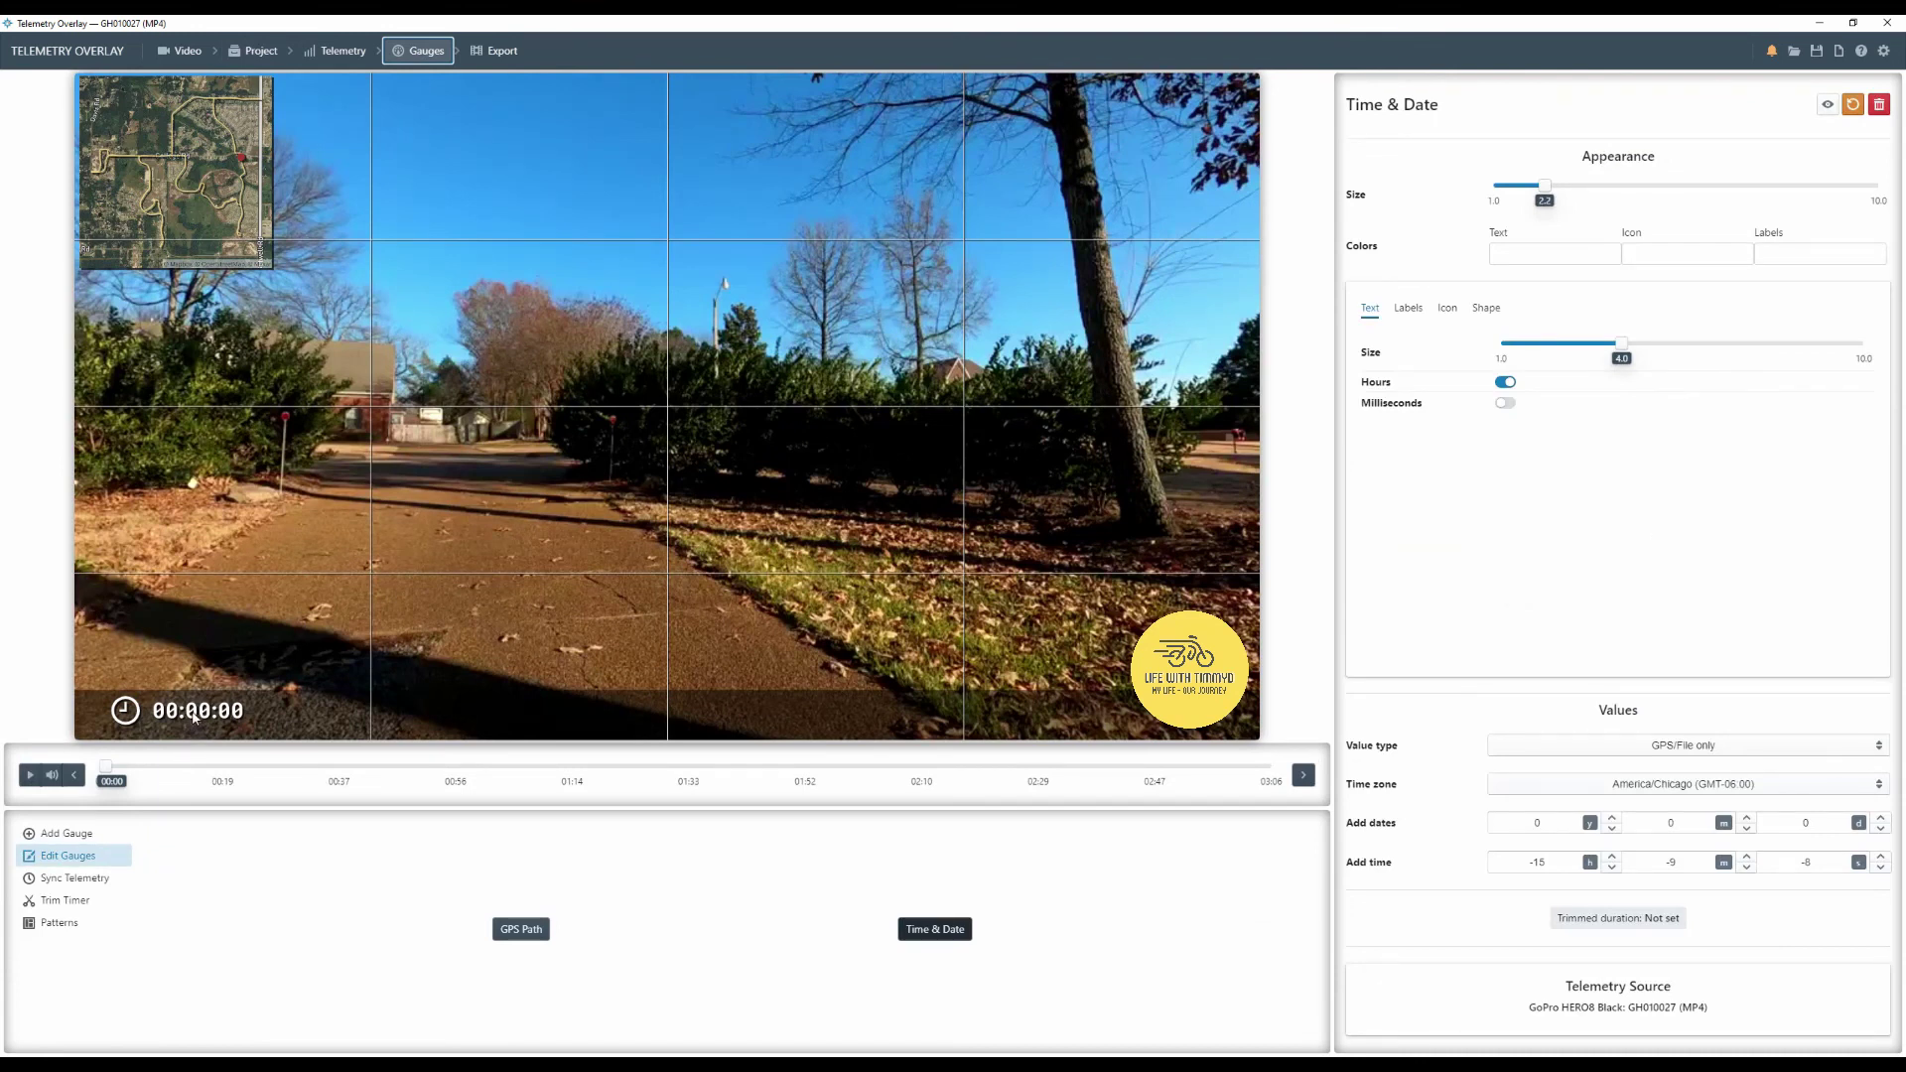
pyautogui.moveTo(197, 718); pyautogui.dragTo(193, 725)
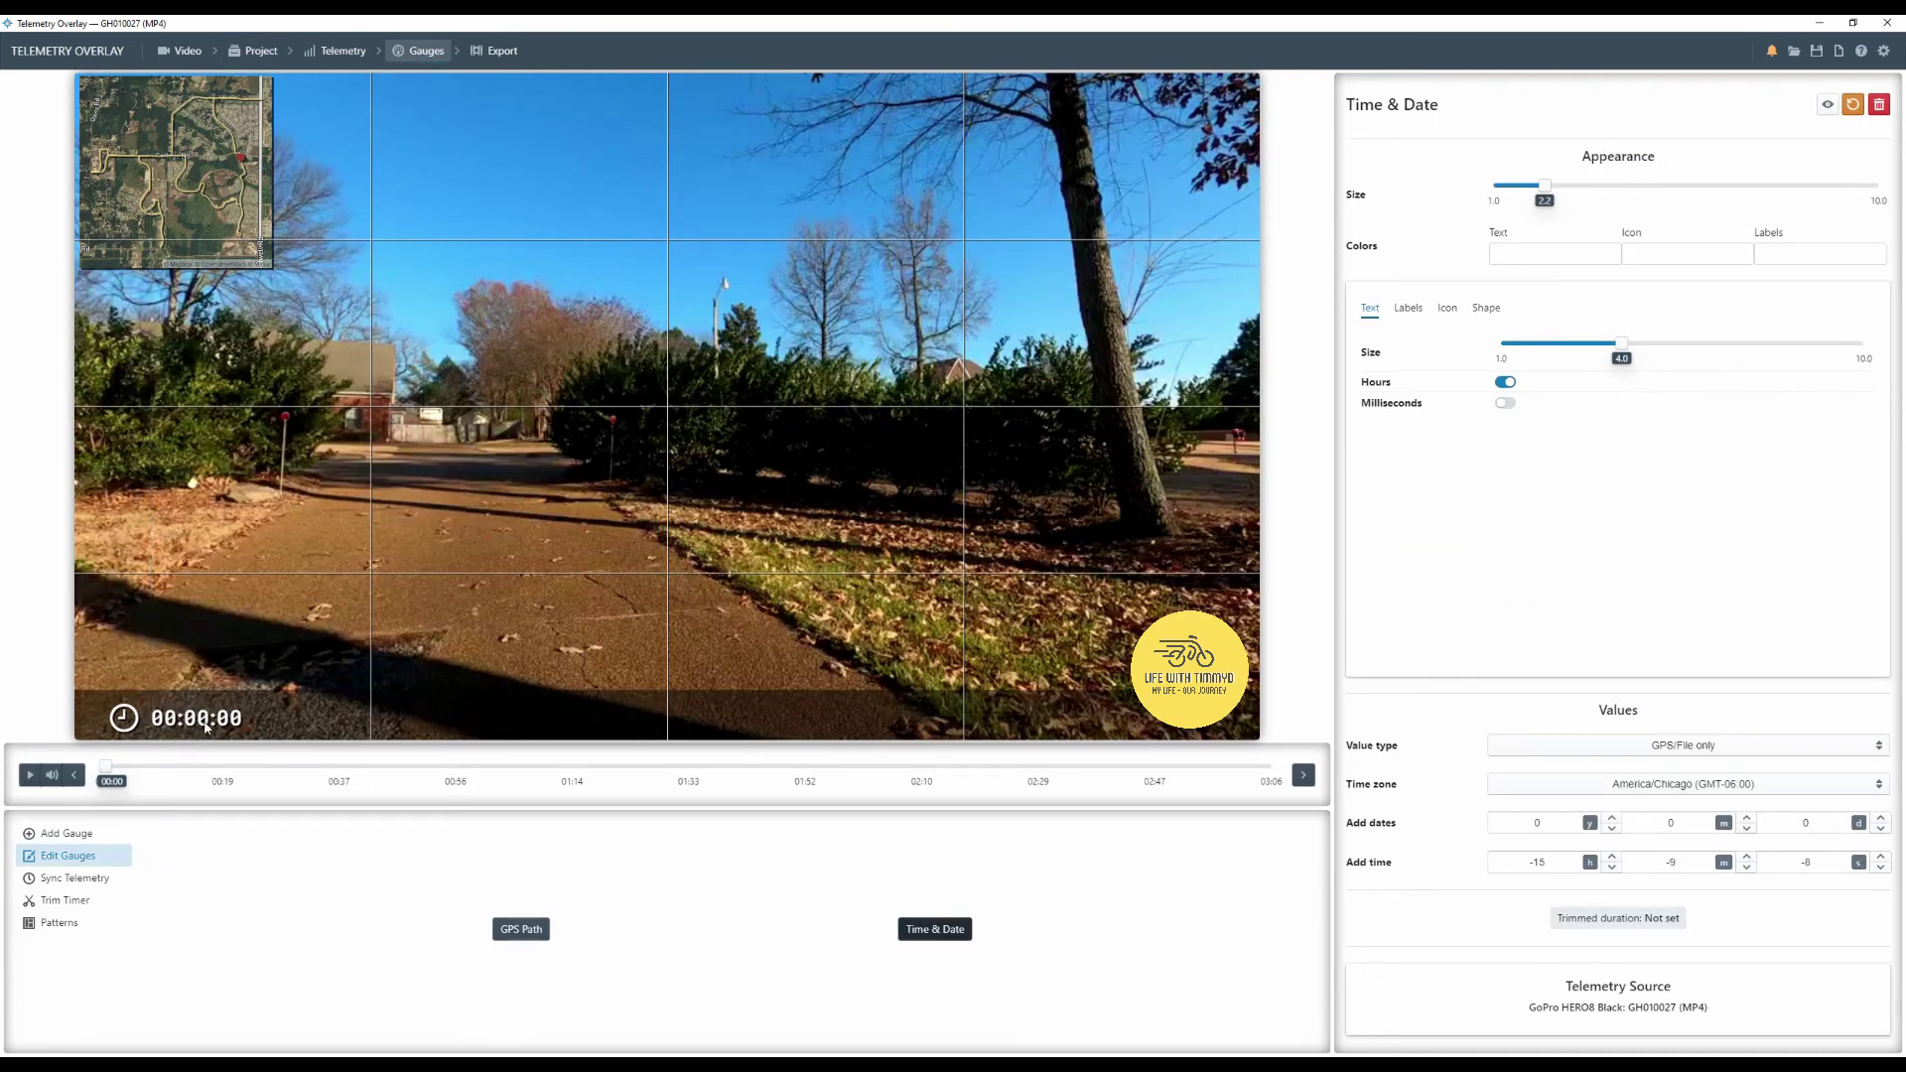
pyautogui.moveTo(206, 731); pyautogui.dragTo(199, 725)
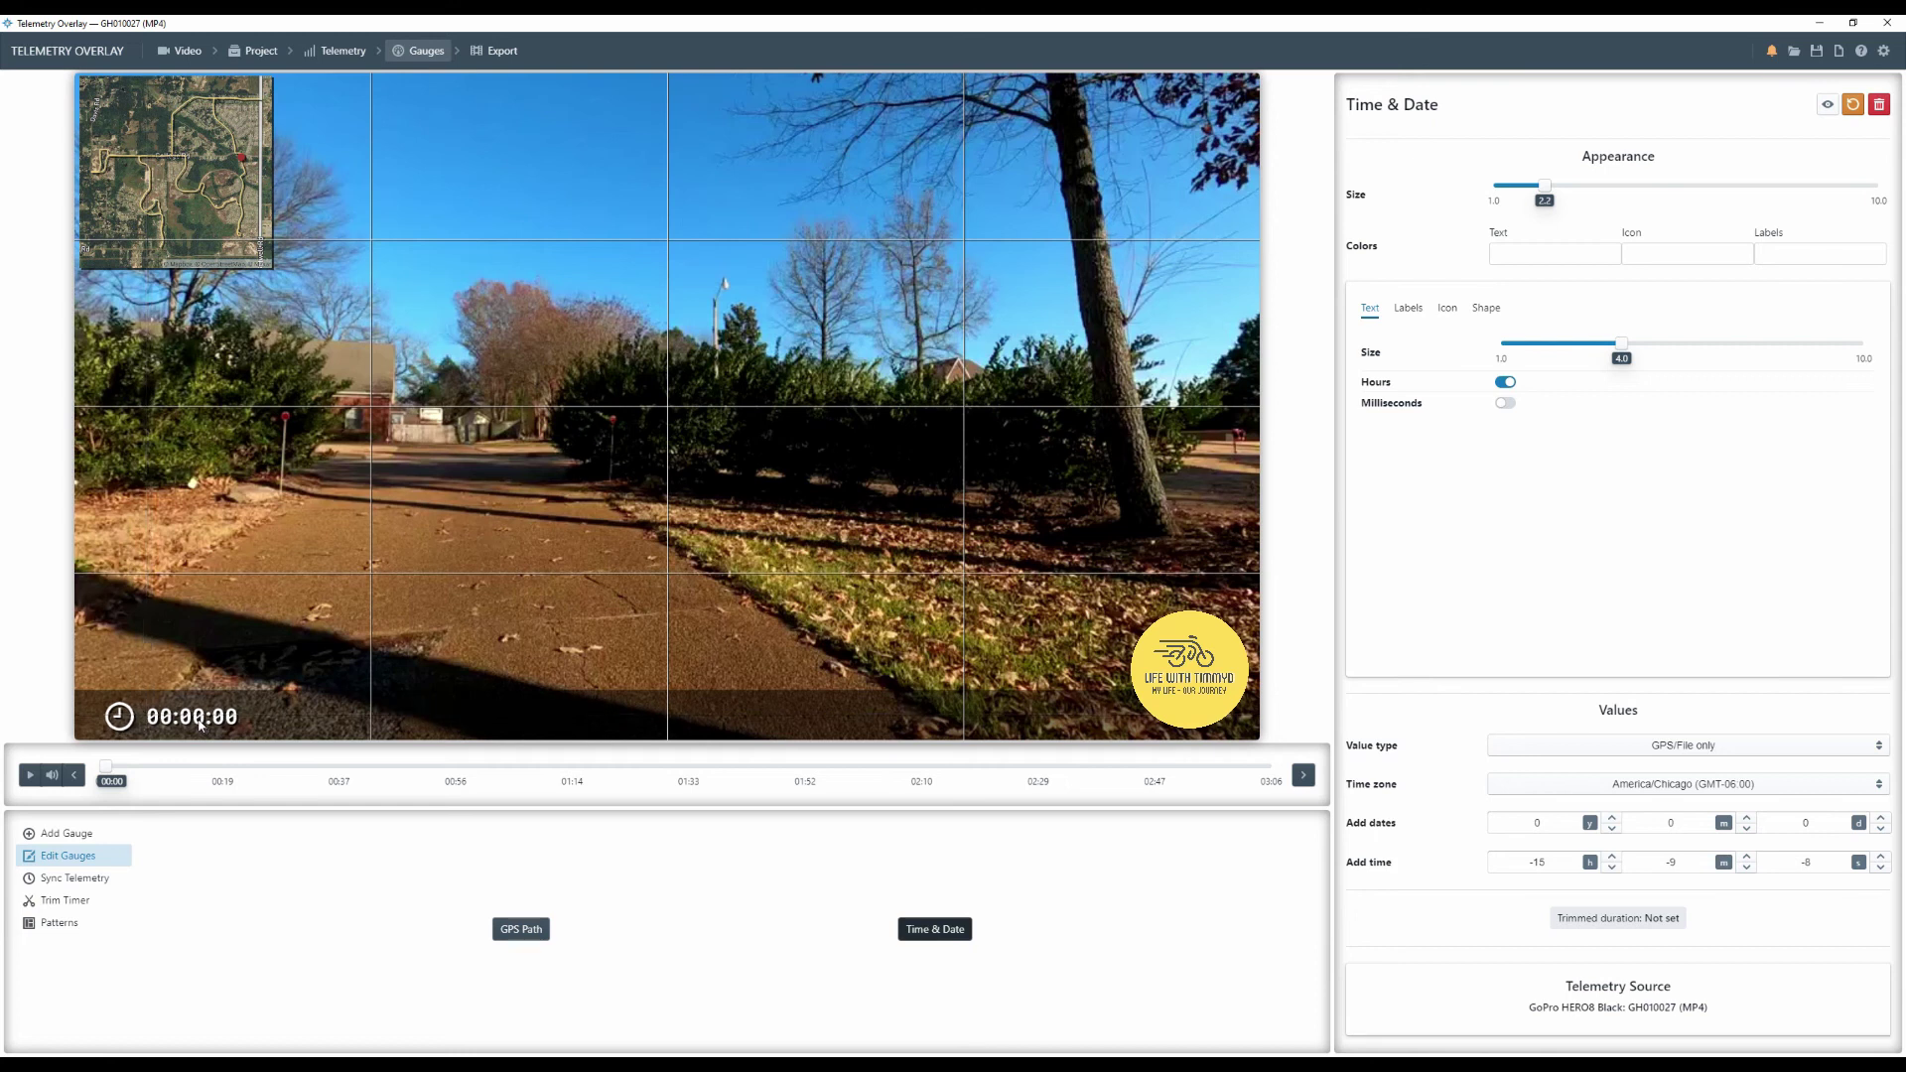